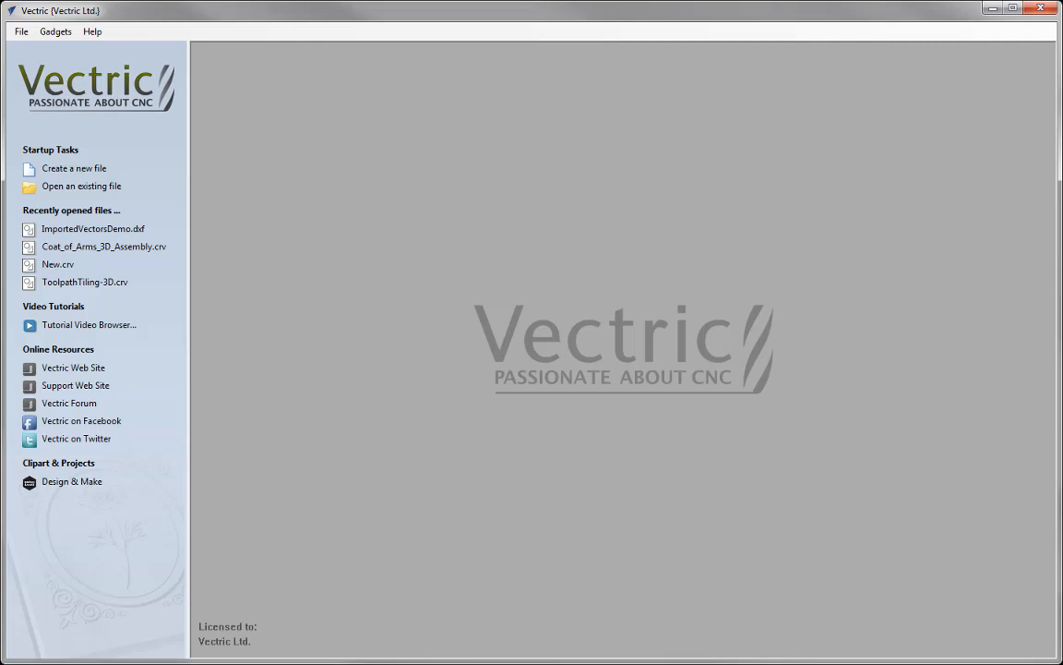
Check the job setup for a new file without creating one, and open the existing Con_Rod_Toolpaths.crv file.
{"action": "left_click", "coordinate": [84, 170]}
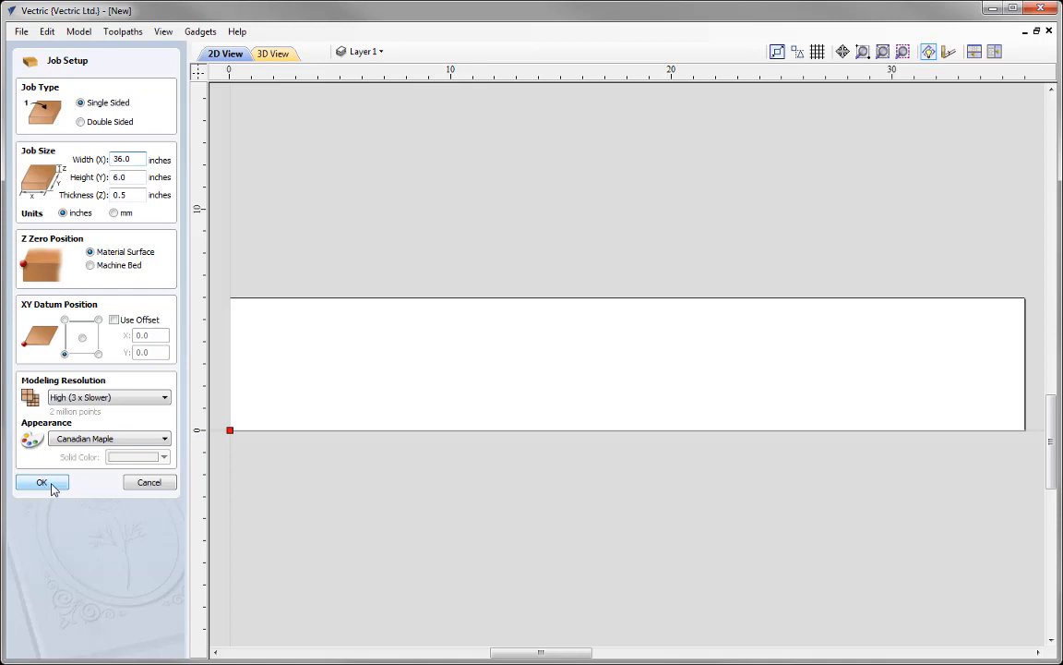
{"action": "left_click", "coordinate": [149, 486]}
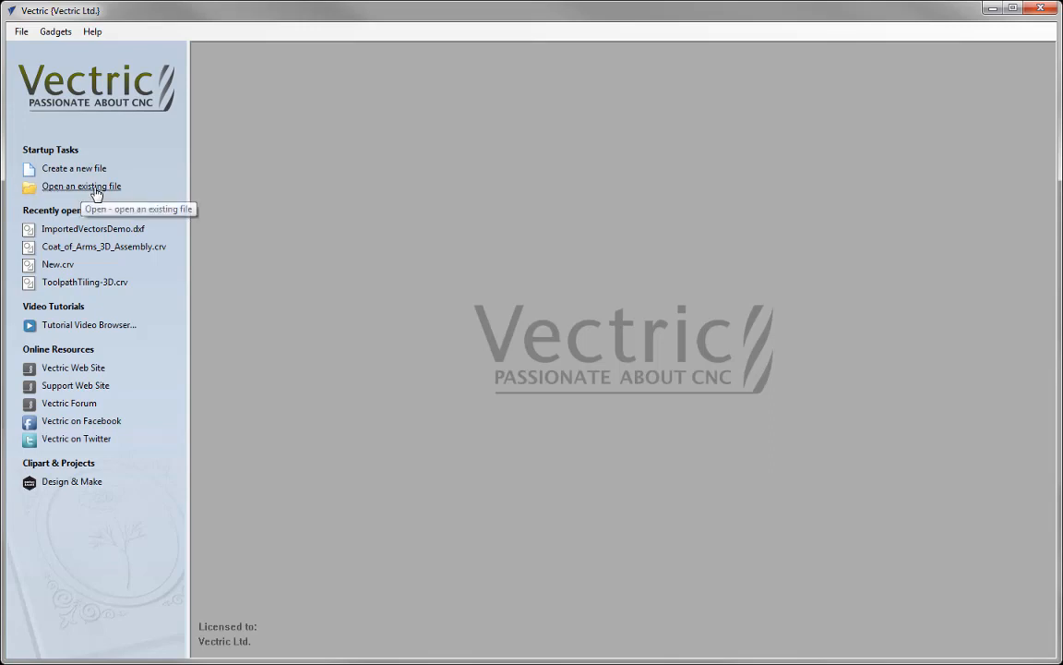
{"action": "left_click", "coordinate": [76, 190]}
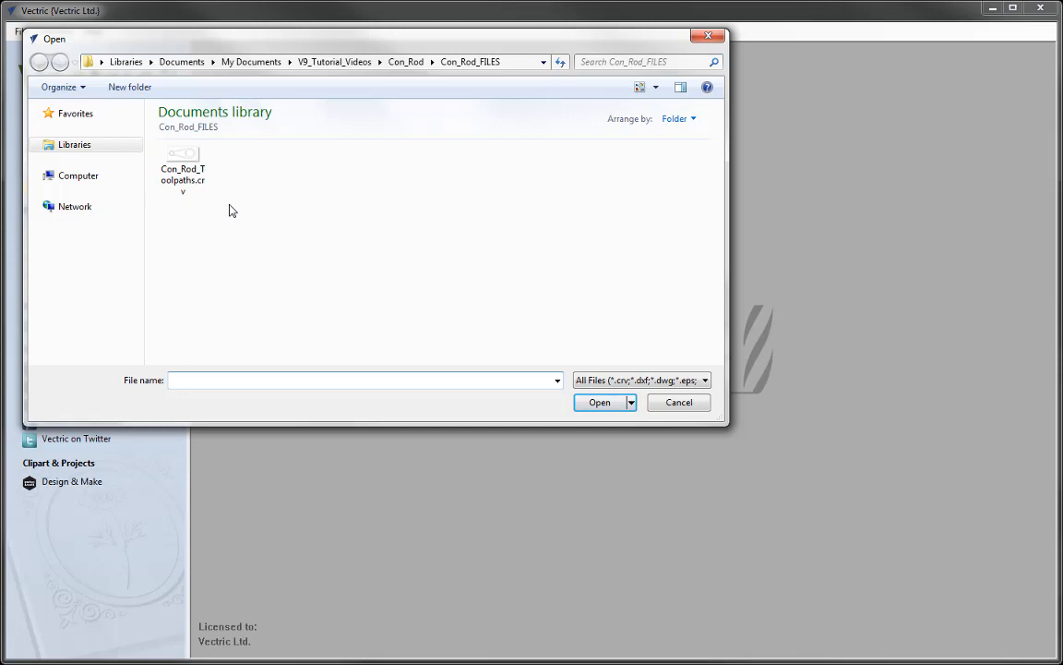
{"action": "left_click", "coordinate": [189, 173]}
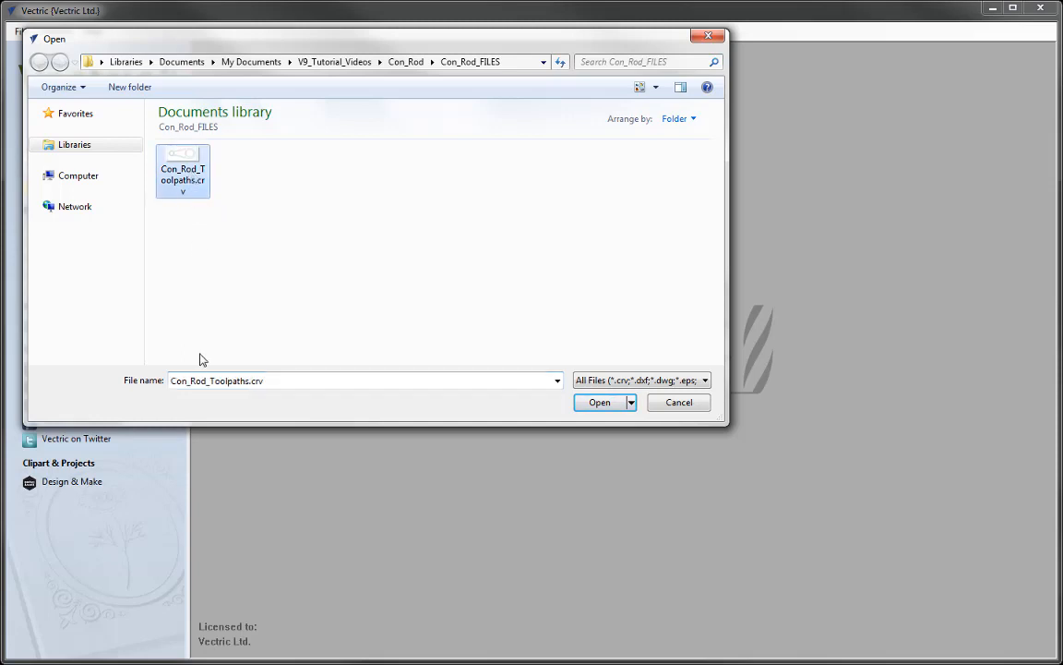
{"action": "left_click", "coordinate": [606, 403]}
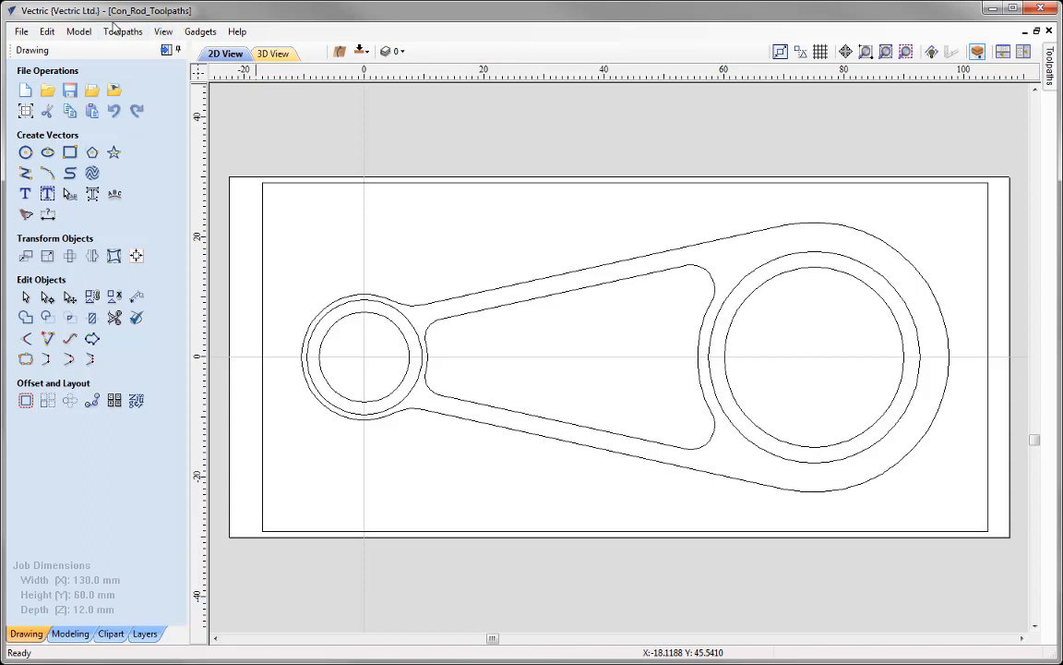
{"action": "left_click", "coordinate": [24, 33]}
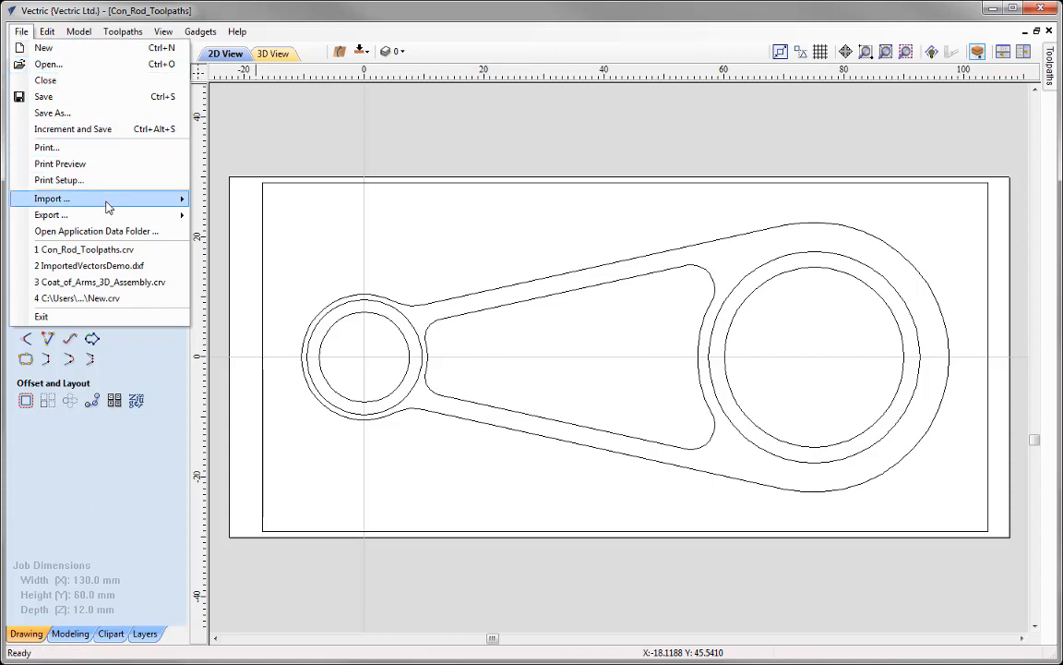
{"action": "mouse_move", "coordinate": [173, 204]}
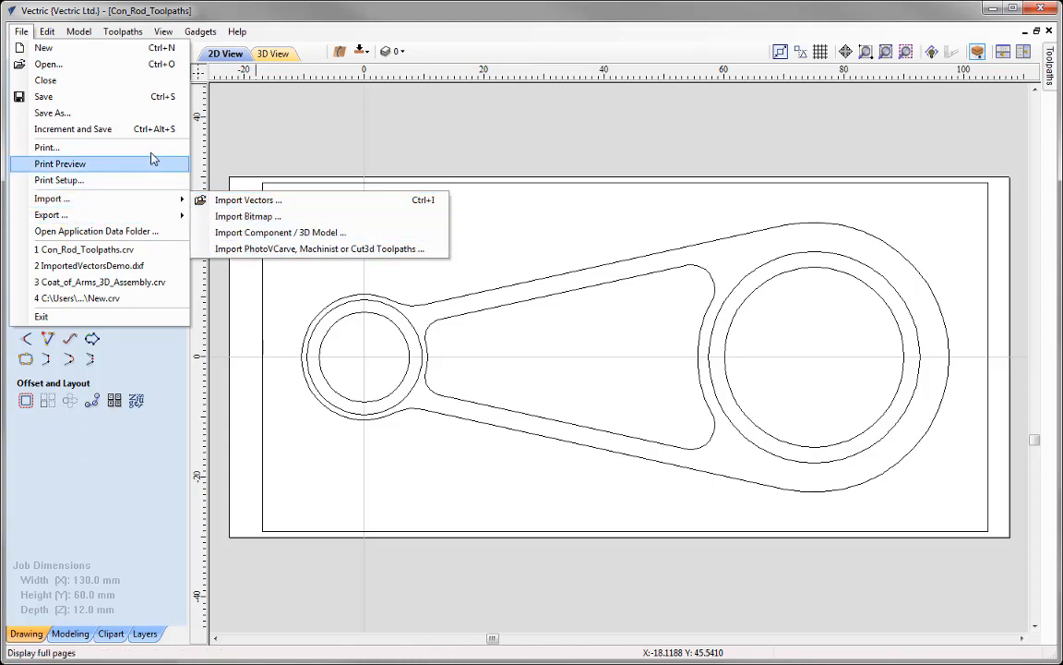
{"action": "mouse_move", "coordinate": [116, 33]}
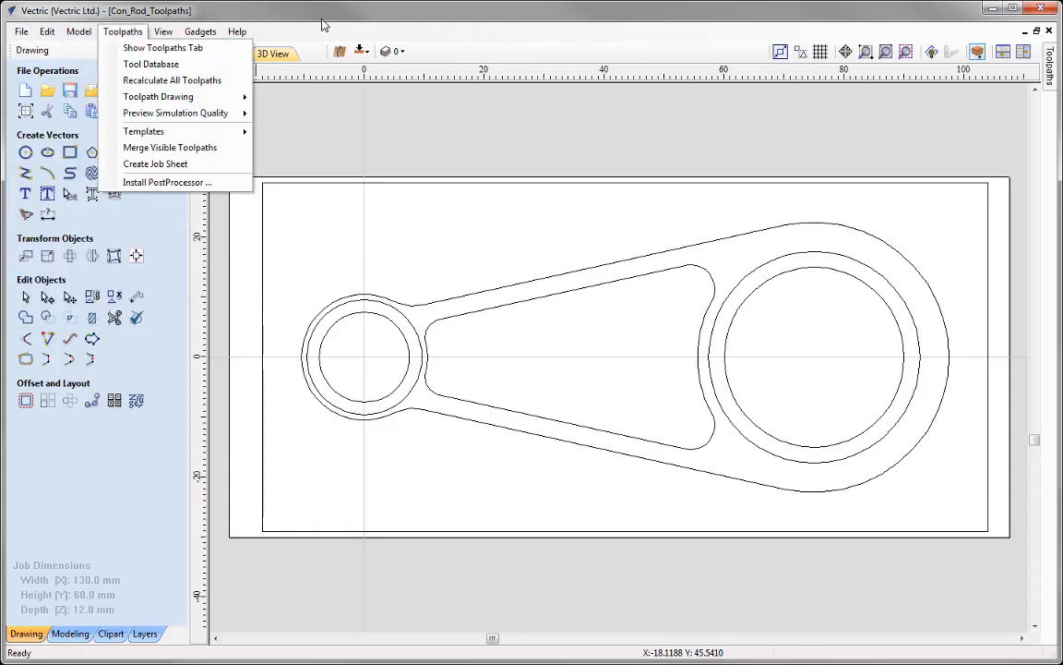
{"action": "left_click", "coordinate": [392, 28]}
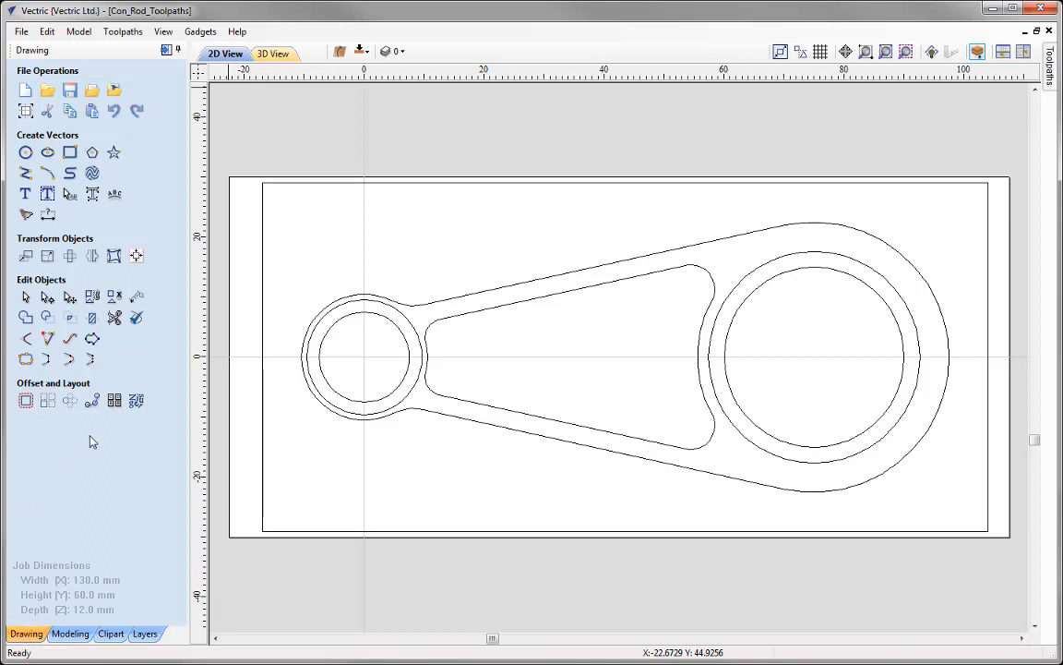
Look through the 3D modeling tools, clipart library, layers list and drawing tools, plus the toolpath operations.
{"action": "left_click", "coordinate": [66, 636]}
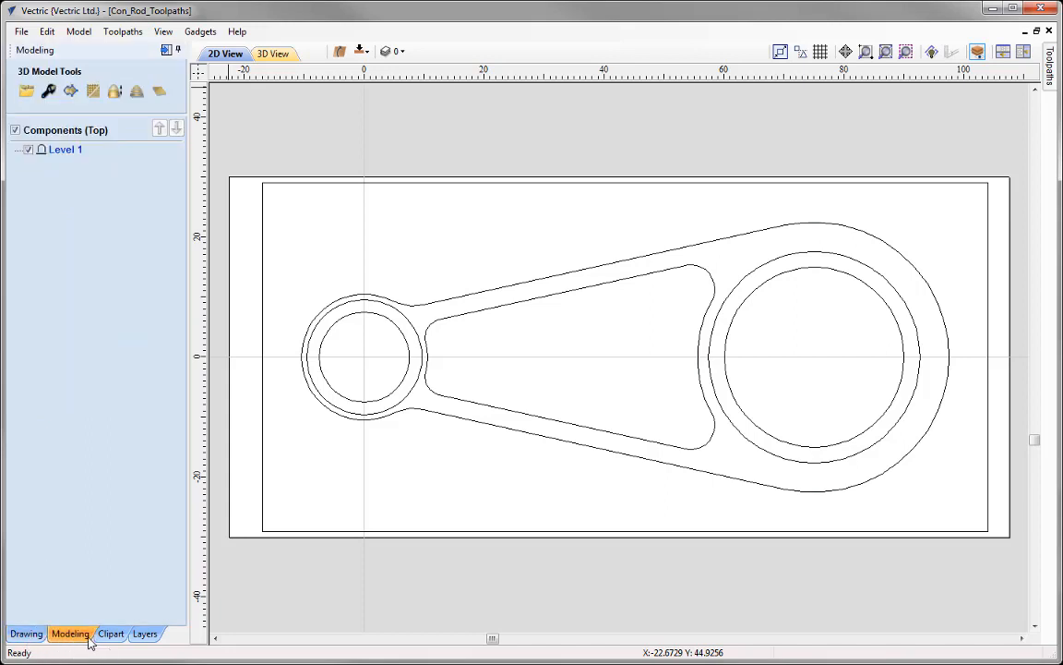
{"action": "left_click", "coordinate": [109, 635]}
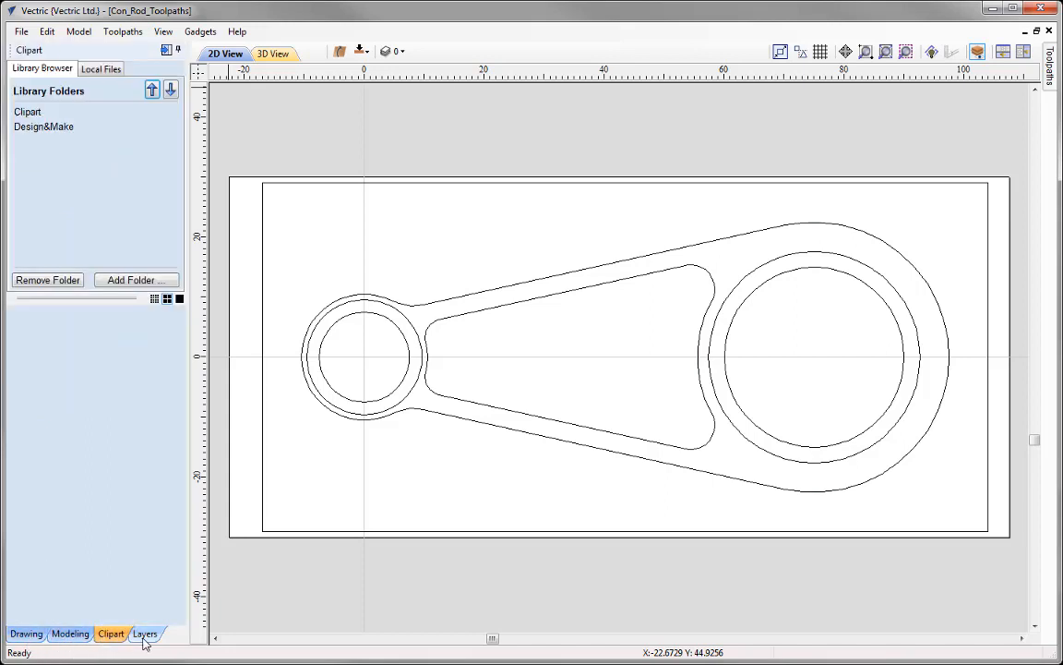
{"action": "left_click", "coordinate": [143, 635]}
{"action": "left_click", "coordinate": [27, 635]}
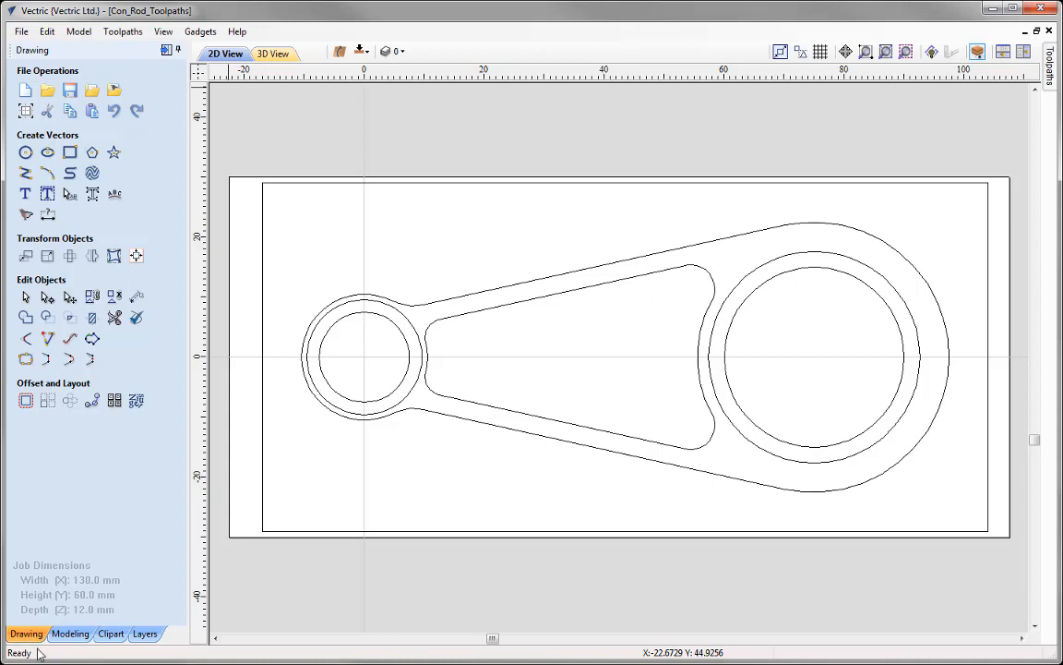
{"action": "left_click", "coordinate": [143, 635]}
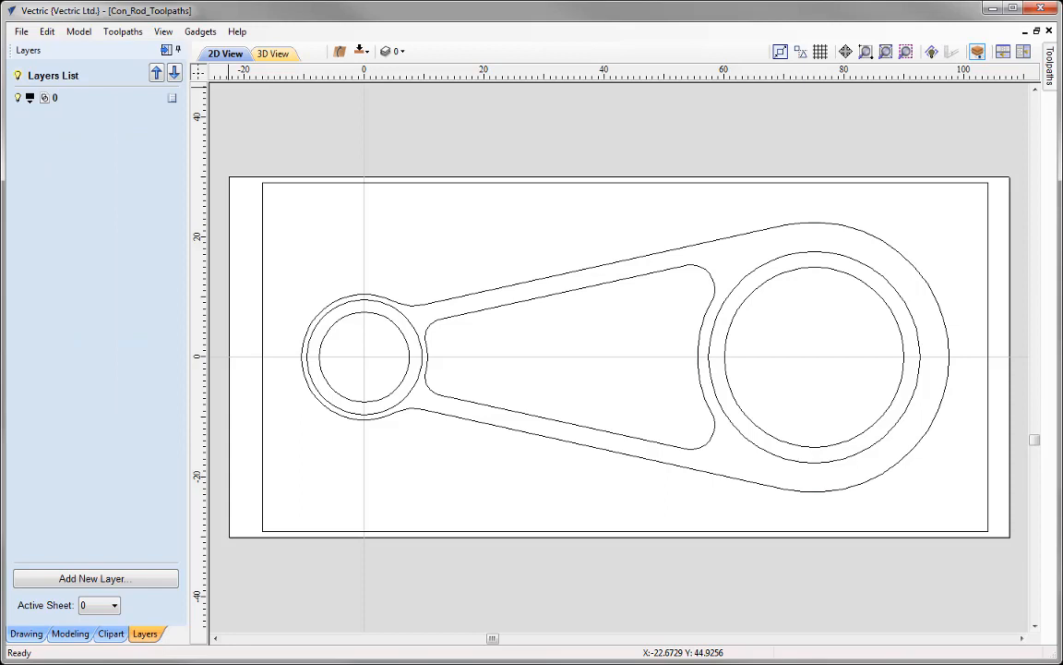
{"action": "left_click", "coordinate": [70, 634]}
{"action": "left_click", "coordinate": [111, 634]}
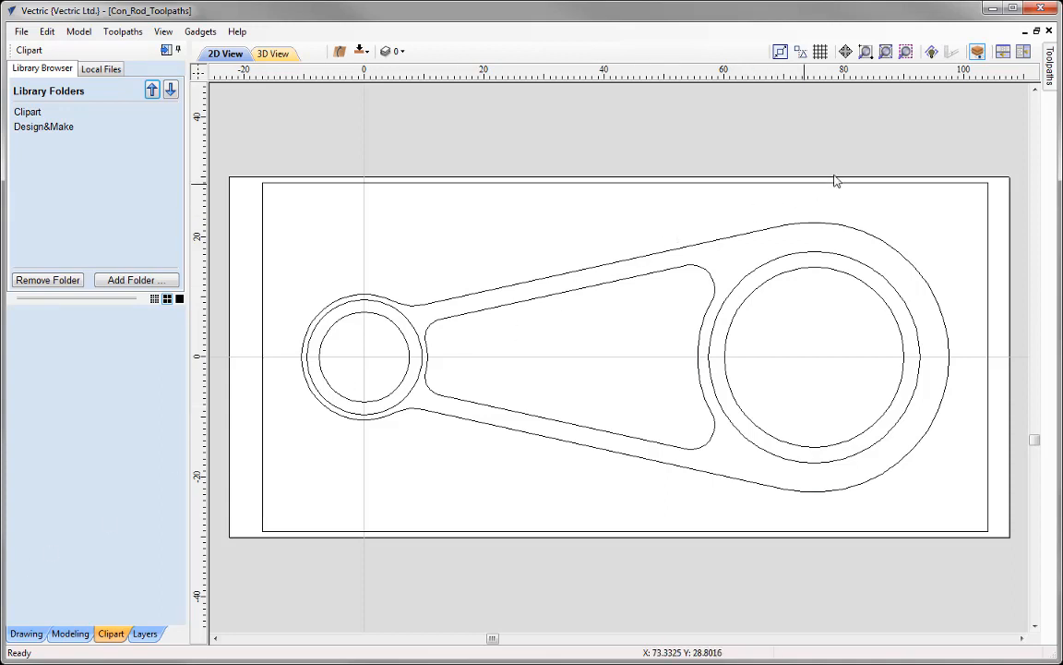
{"action": "left_click", "coordinate": [1050, 73]}
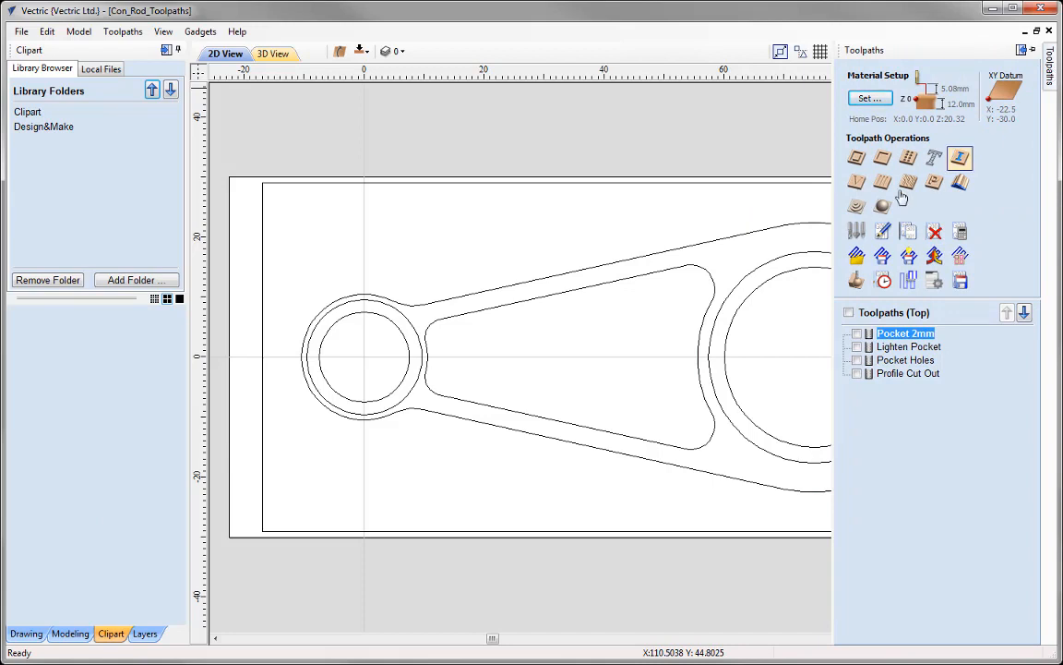
Inspect the Draw Circle options among the vector creation tools without creating a circle.
{"action": "left_click", "coordinate": [26, 633]}
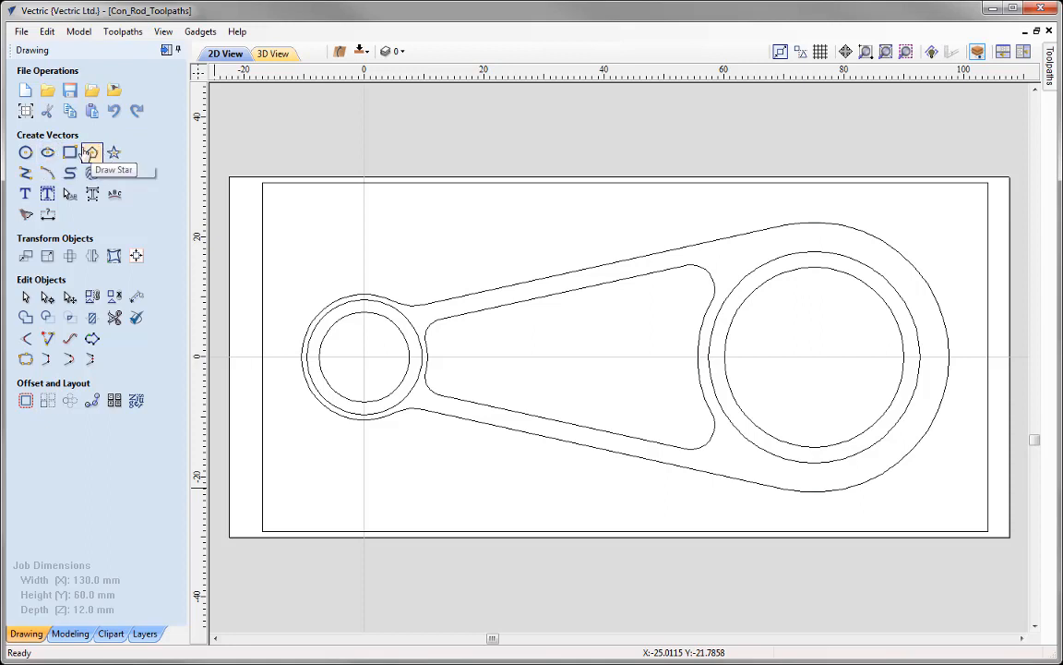
{"action": "left_click", "coordinate": [26, 153]}
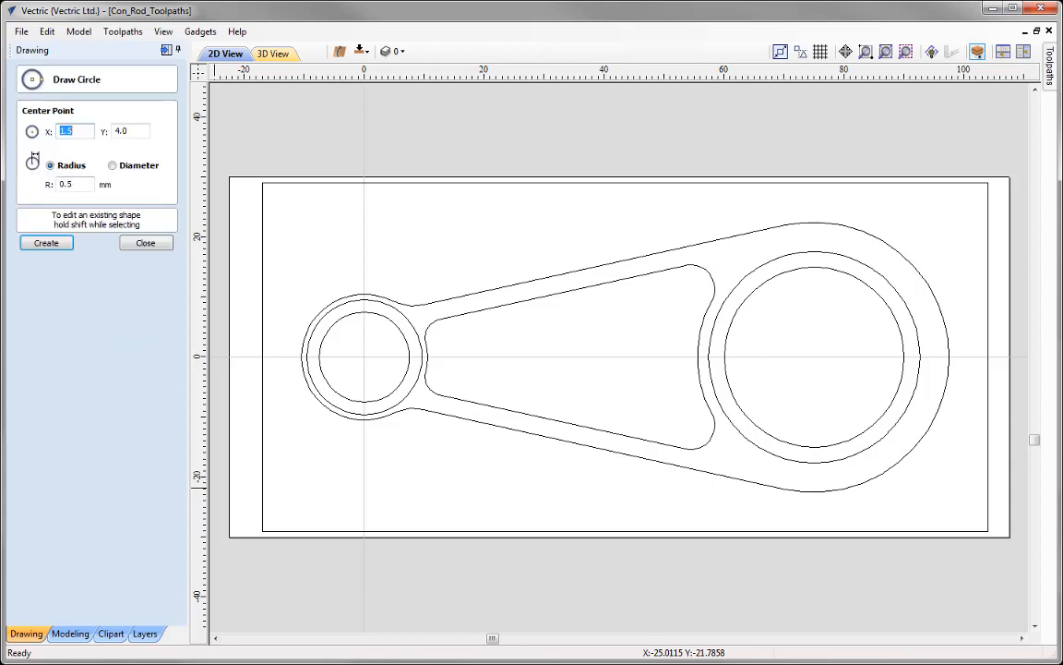
{"action": "left_click", "coordinate": [146, 242]}
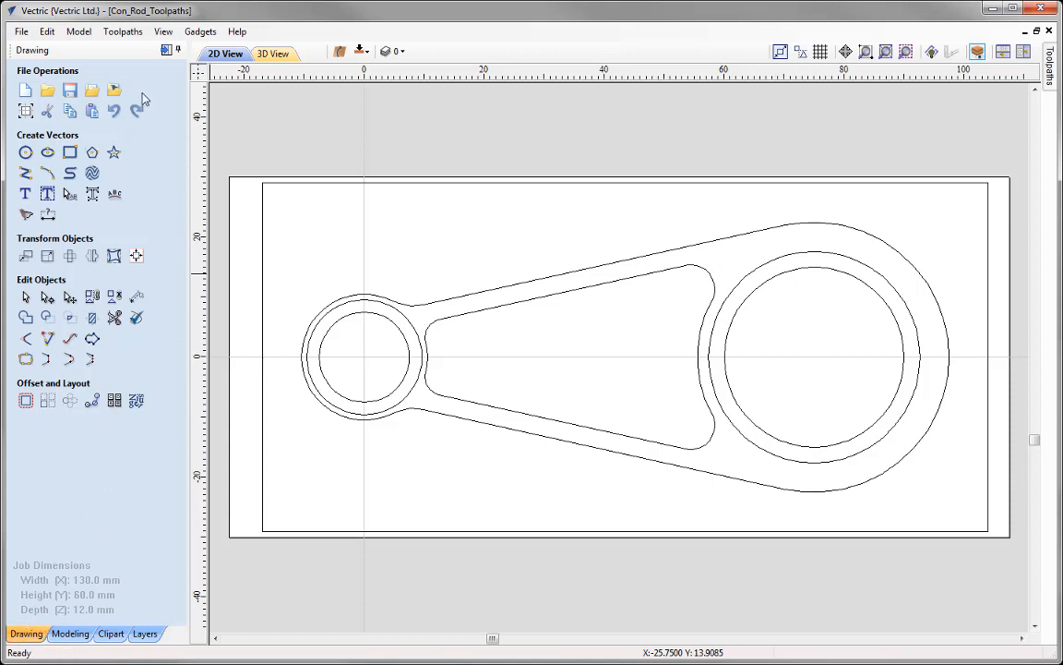
Review the layers list, the 3D component tree and the clipart library folders.
{"action": "left_click", "coordinate": [144, 633]}
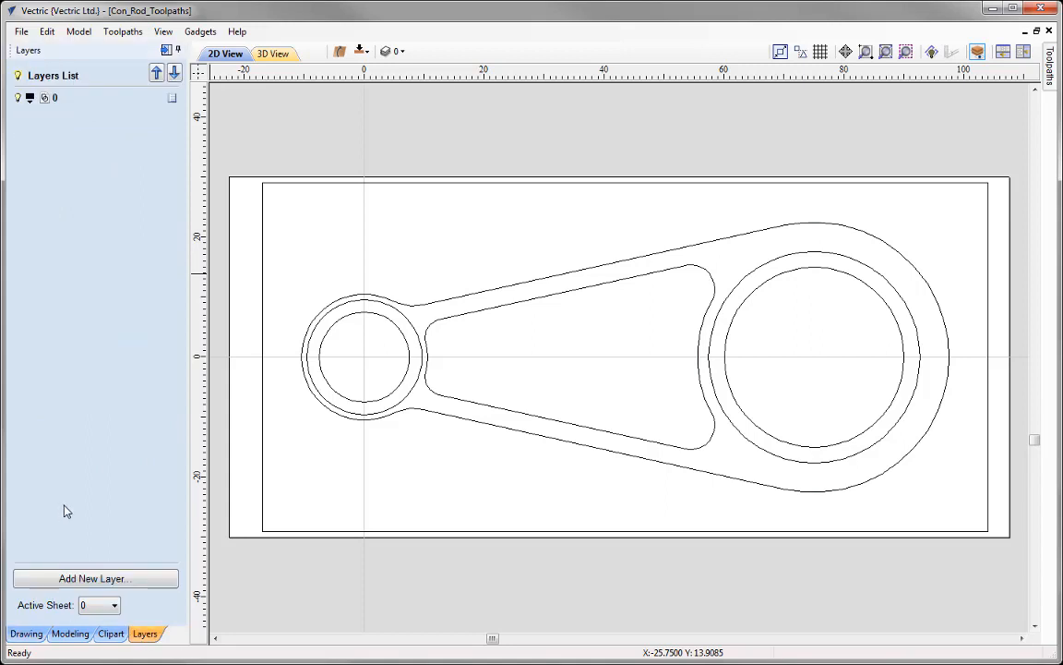
{"action": "left_click", "coordinate": [76, 633]}
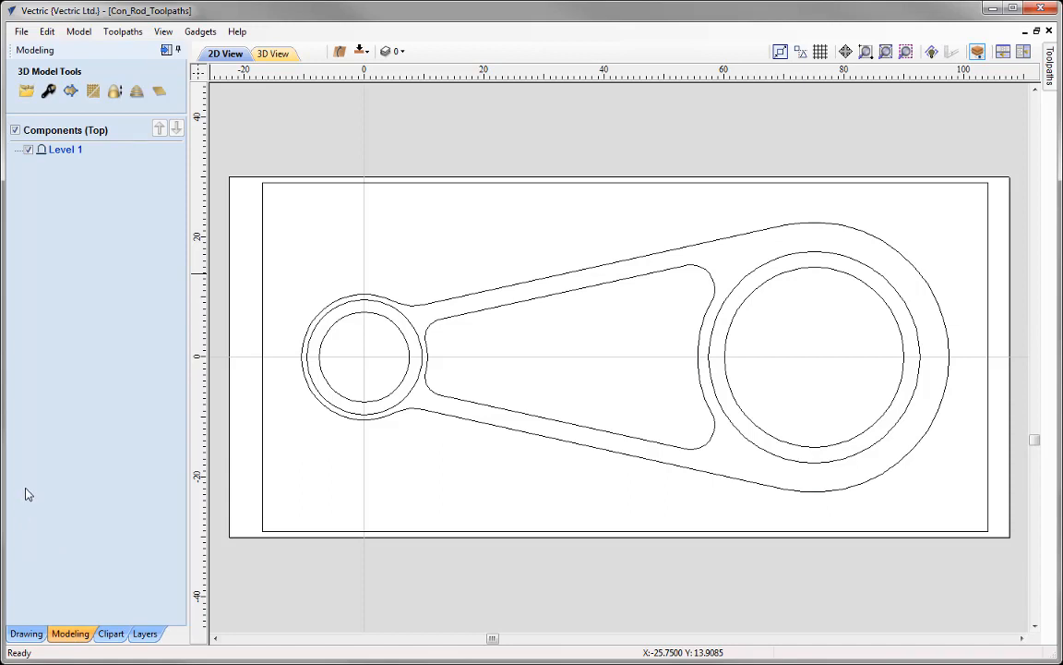
{"action": "left_click", "coordinate": [111, 633]}
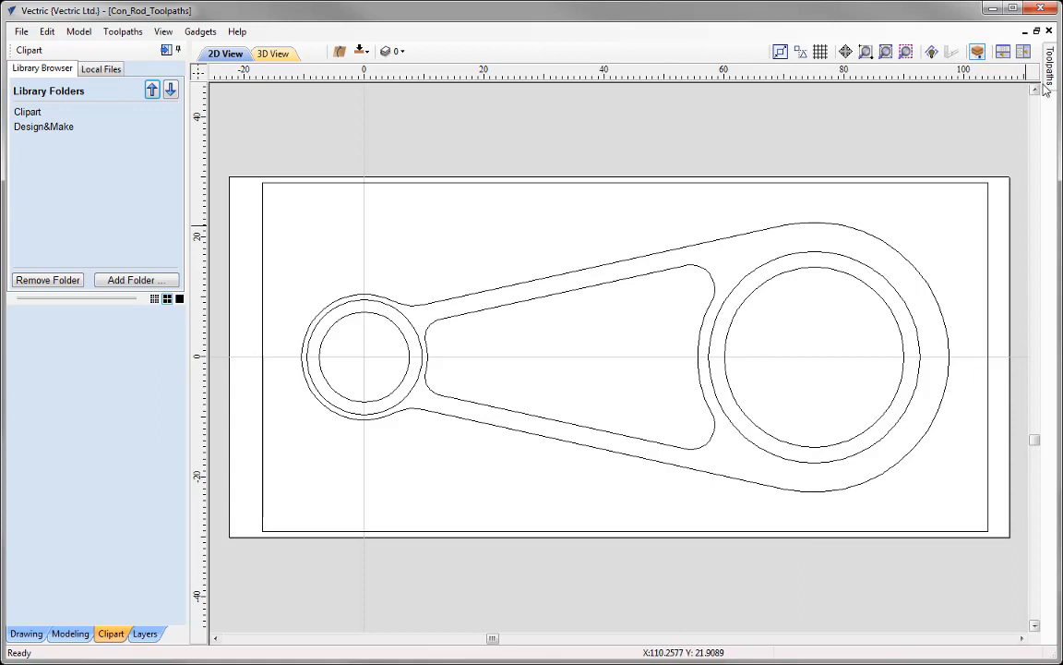
Keep the toolpath commands permanently displayed beside the drawing, and restore their auto-hide behaviour.
{"action": "mouse_move", "coordinate": [1055, 77]}
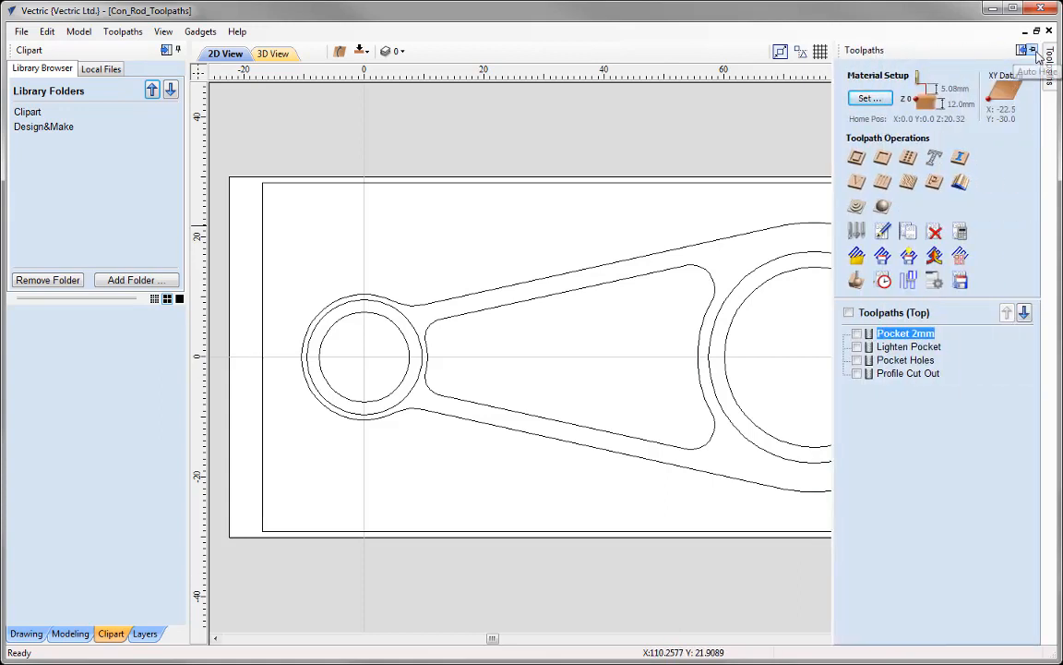
{"action": "left_click", "coordinate": [1034, 51]}
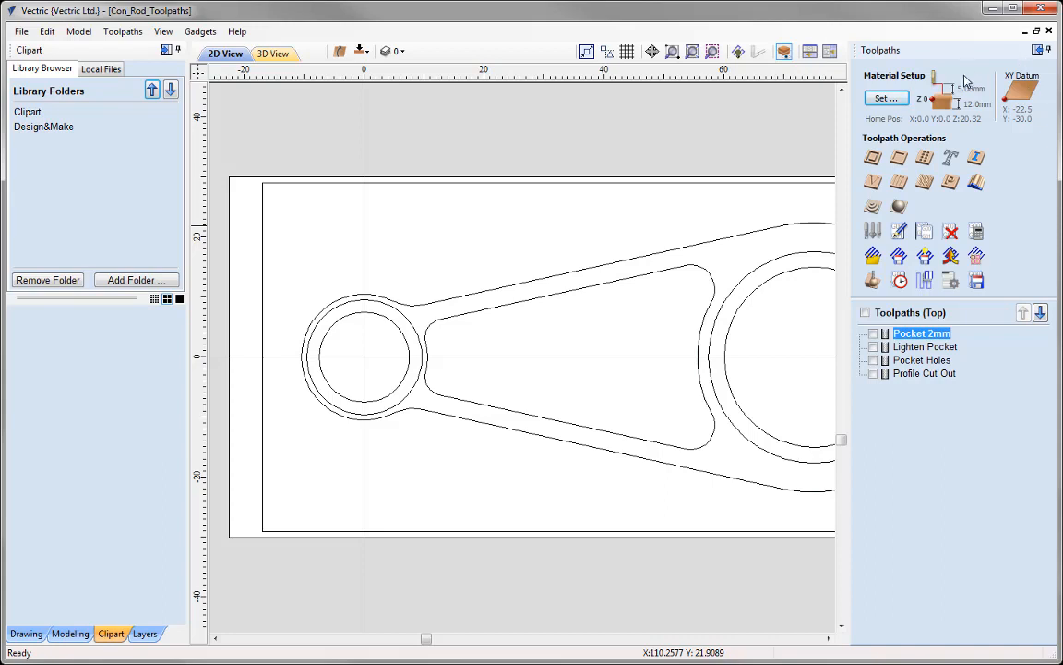
{"action": "left_click", "coordinate": [1049, 51]}
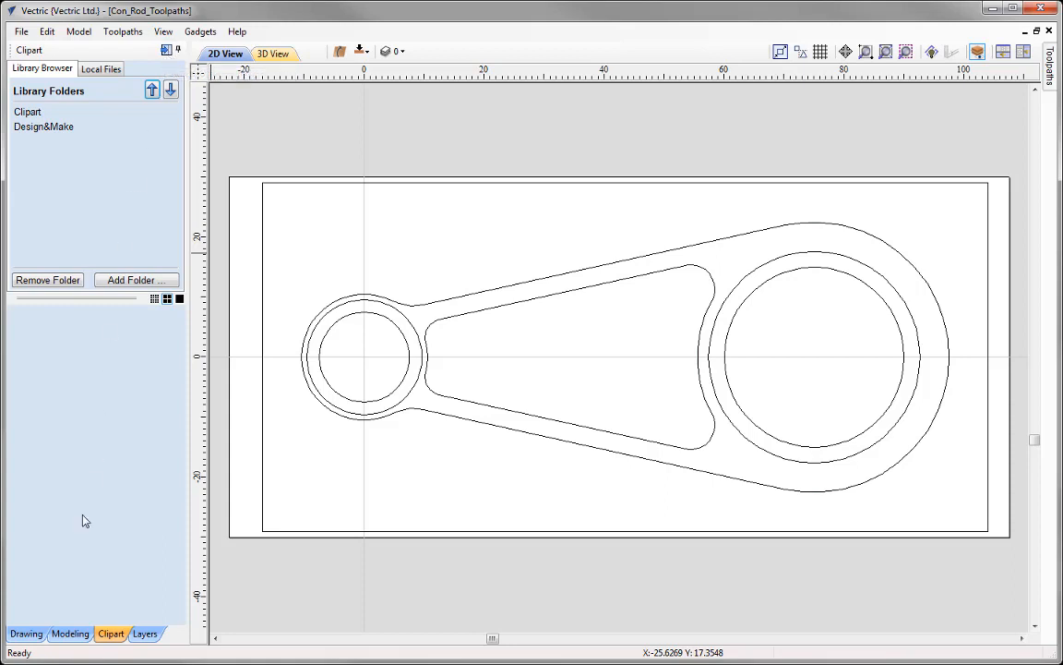
Check the modeling tools and the layers list once more, and return to the drawing tools.
{"action": "left_click", "coordinate": [71, 633]}
{"action": "left_click", "coordinate": [141, 634]}
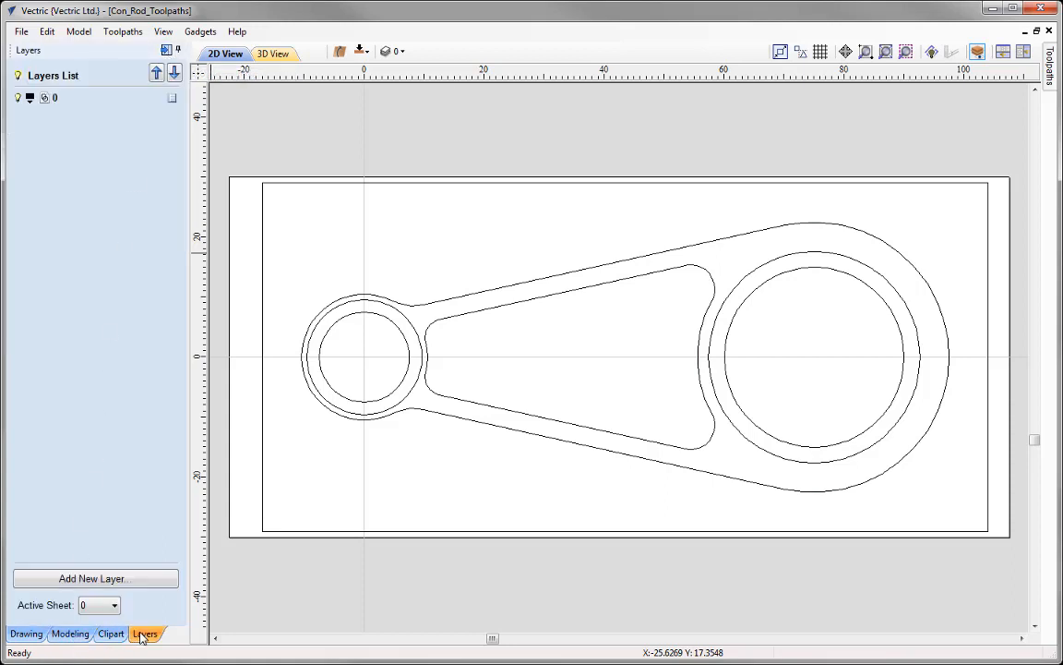
{"action": "left_click", "coordinate": [26, 634]}
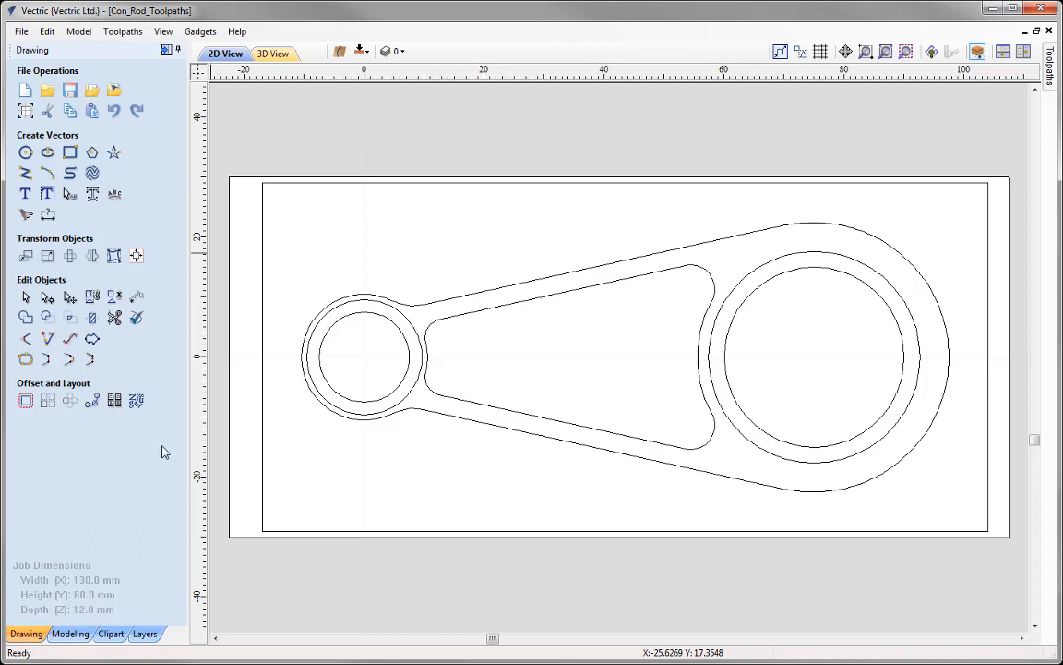
Alternate between the design and toolpath interface layouts, finishing in the toolpath layout with the drawing tools auto-hidden.
{"action": "left_click", "coordinate": [166, 52]}
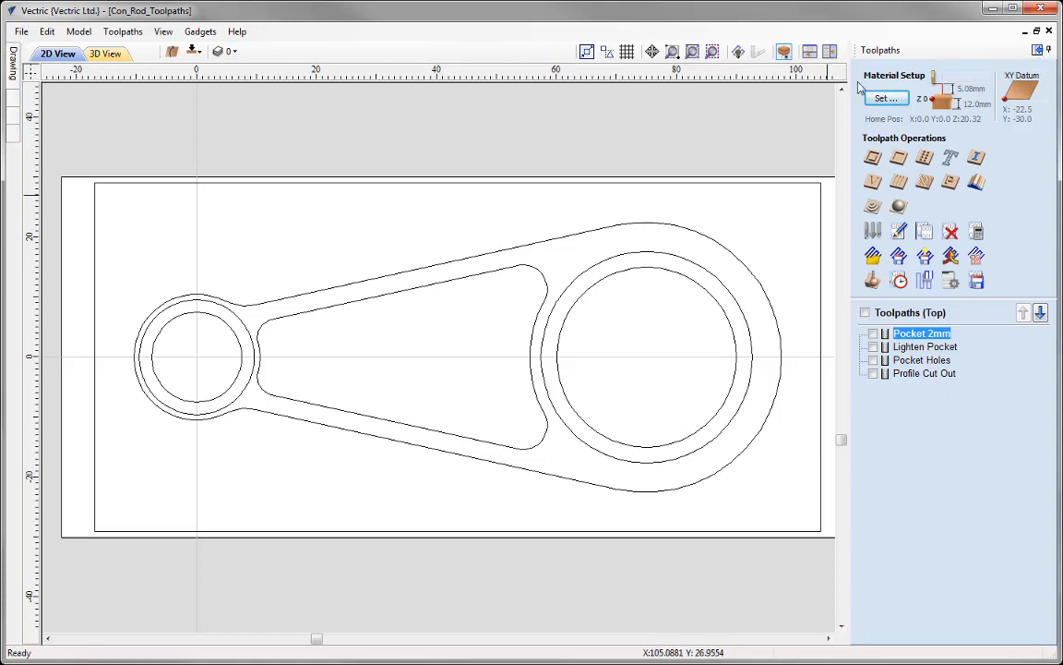
{"action": "left_click", "coordinate": [1038, 51]}
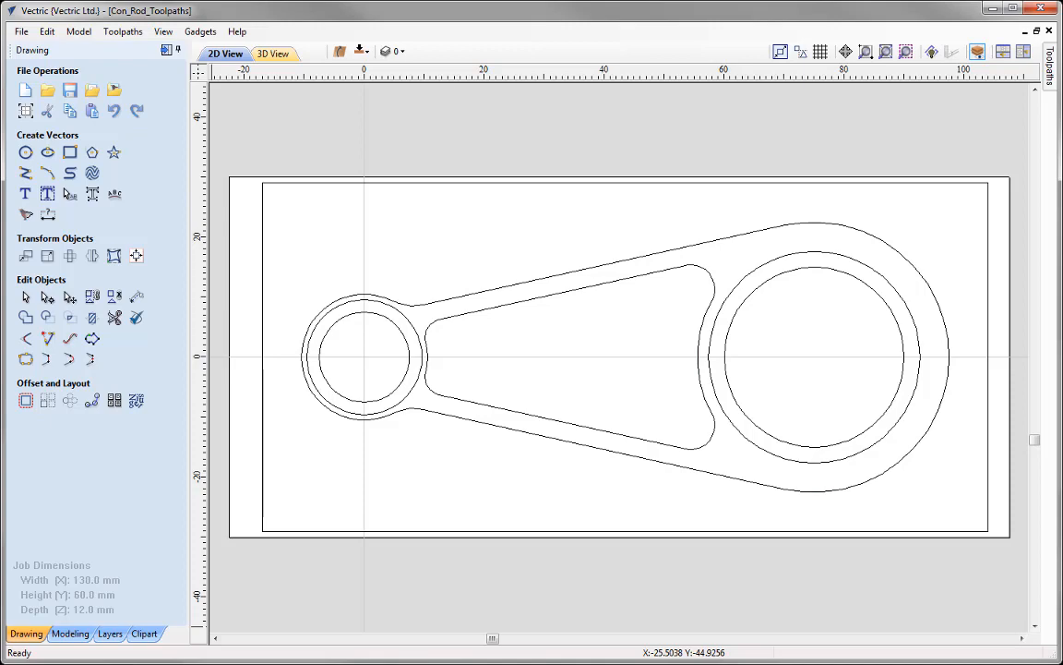
{"action": "key", "text": "F12"}
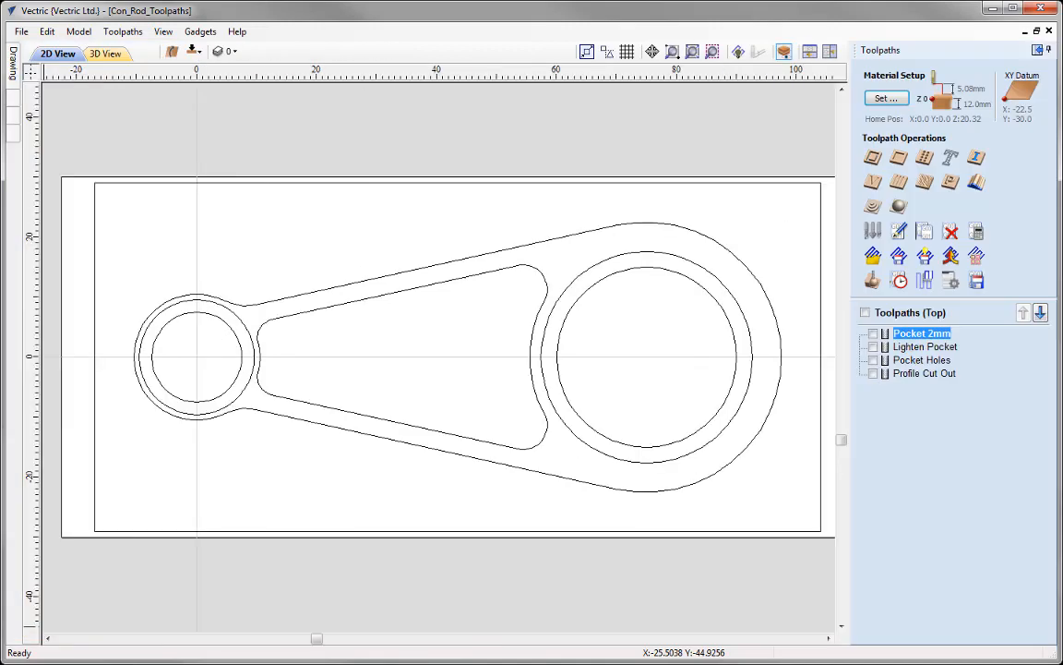
{"action": "key", "text": "F11"}
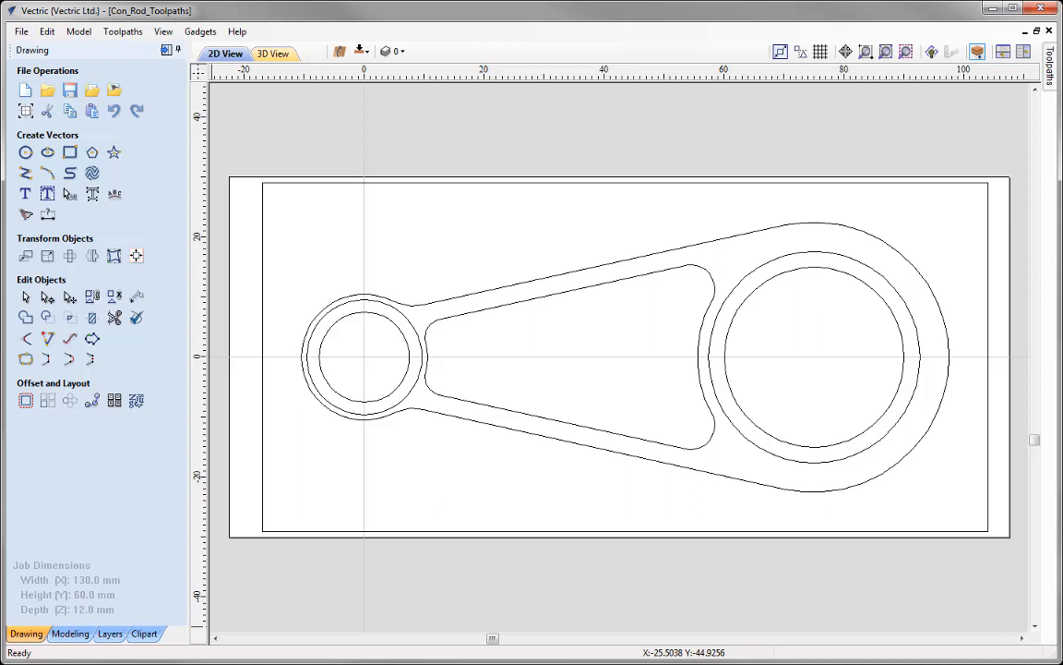
{"action": "key", "text": "F12"}
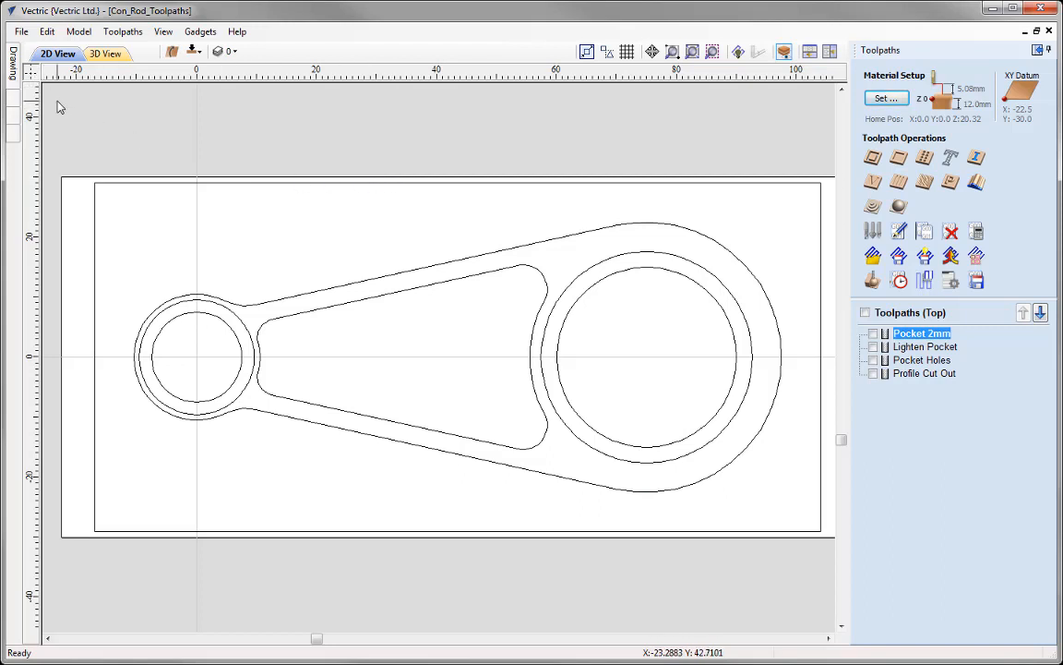
Examine the auto-hidden drawing, modeling and clipart tools while the toolpath layout is active.
{"action": "left_click", "coordinate": [13, 70]}
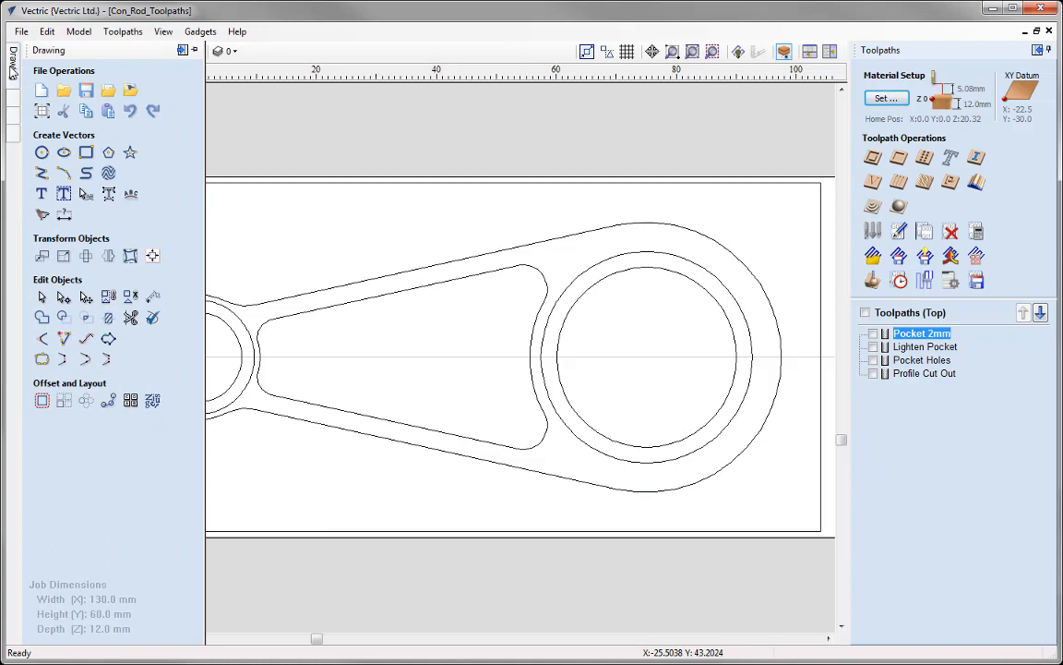
{"action": "left_click", "coordinate": [13, 100]}
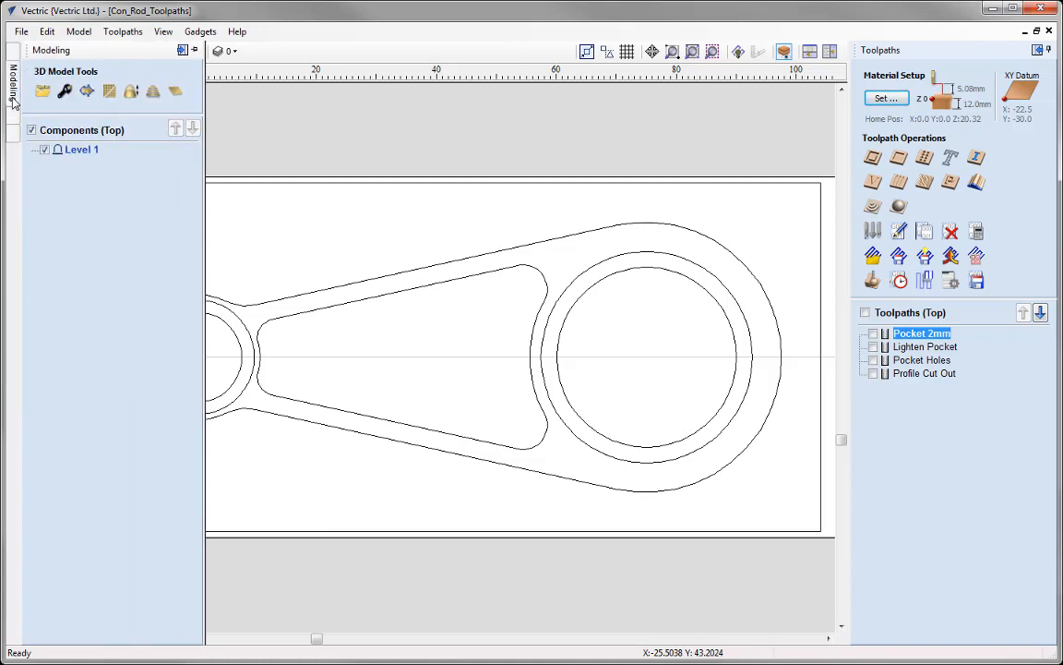
{"action": "left_click", "coordinate": [11, 115]}
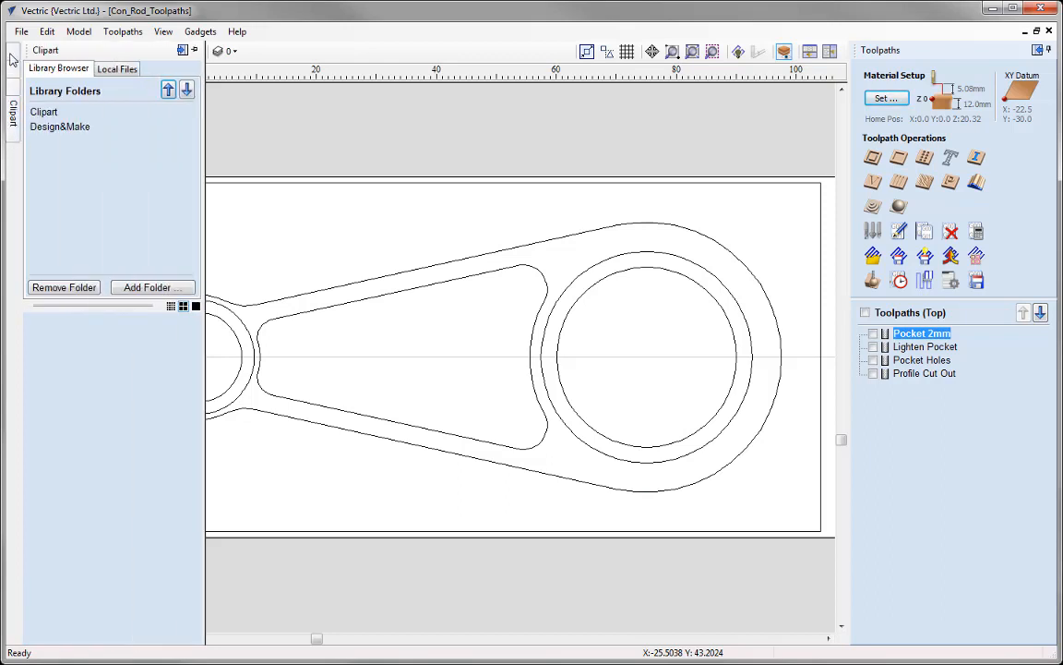
{"action": "mouse_move", "coordinate": [10, 53]}
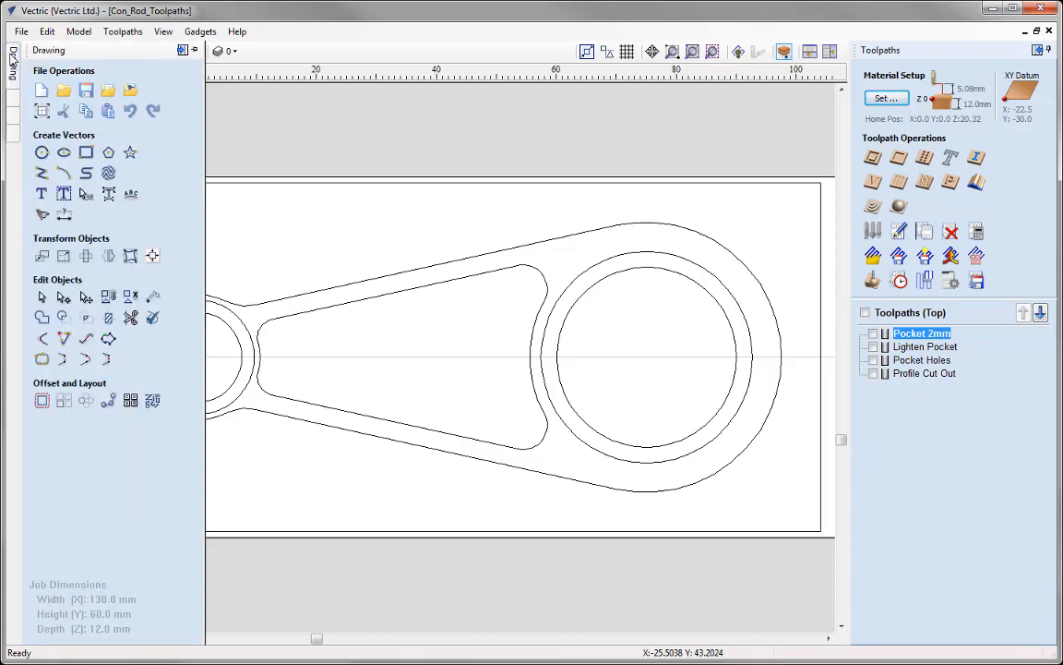
Keep the drawing tools permanently displayed, and show the material block at an angle in the 3D view.
{"action": "left_click", "coordinate": [195, 52]}
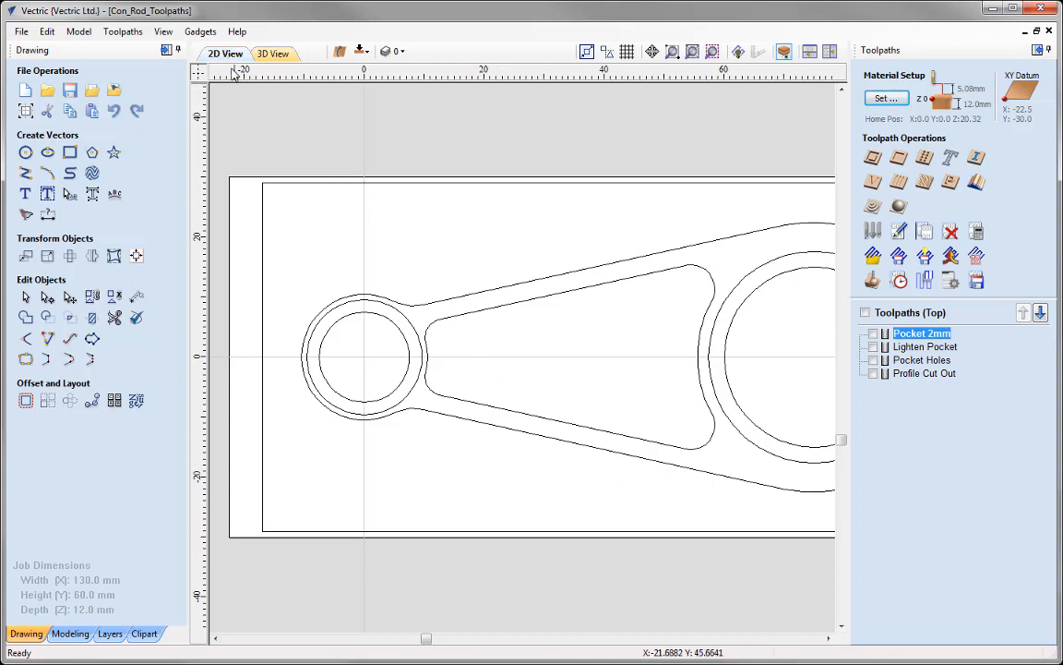
{"action": "left_click", "coordinate": [279, 55]}
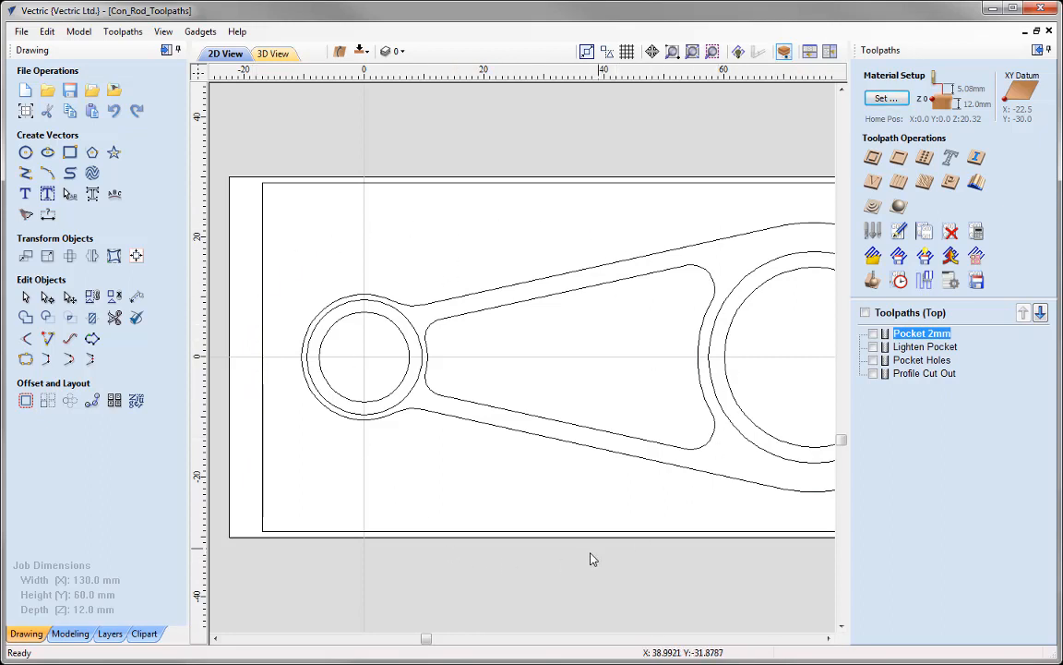
{"action": "left_click", "coordinate": [277, 55]}
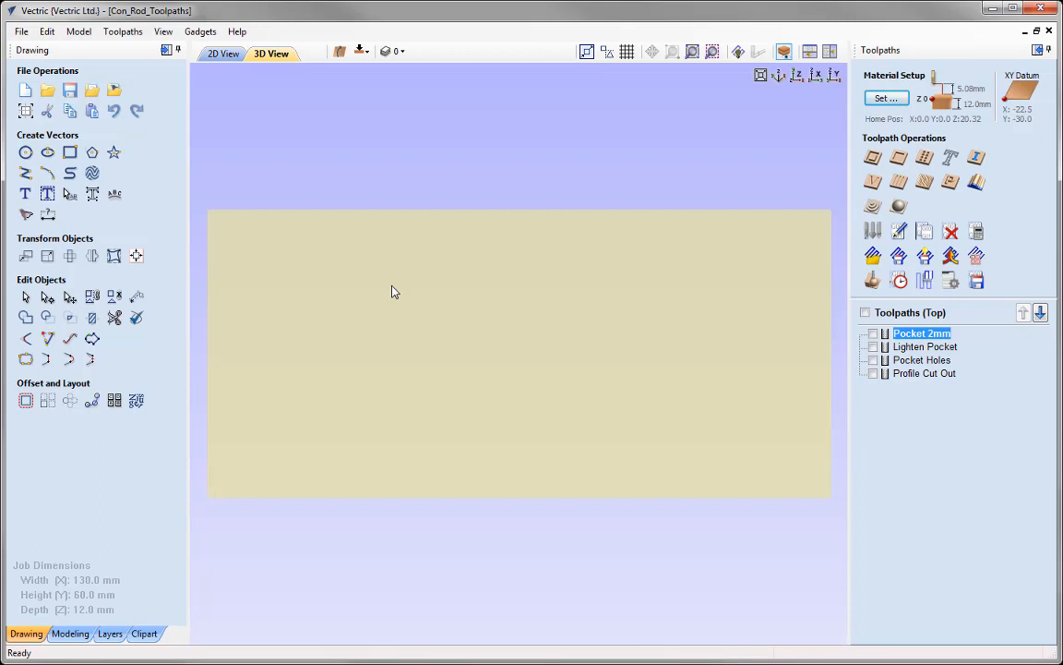
{"action": "left_click_drag", "start_coordinate": [541, 500], "coordinate": [514, 566]}
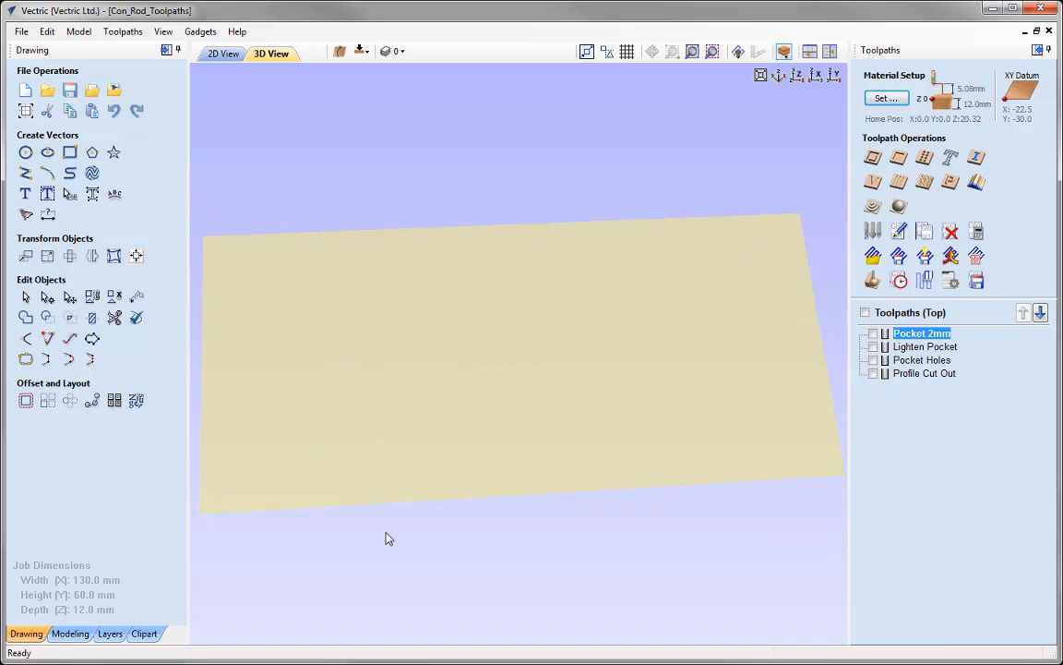
Display all the top-side toolpaths in 3D, and preview the machining of all sides in Steel Bright.
{"action": "left_click", "coordinate": [865, 312]}
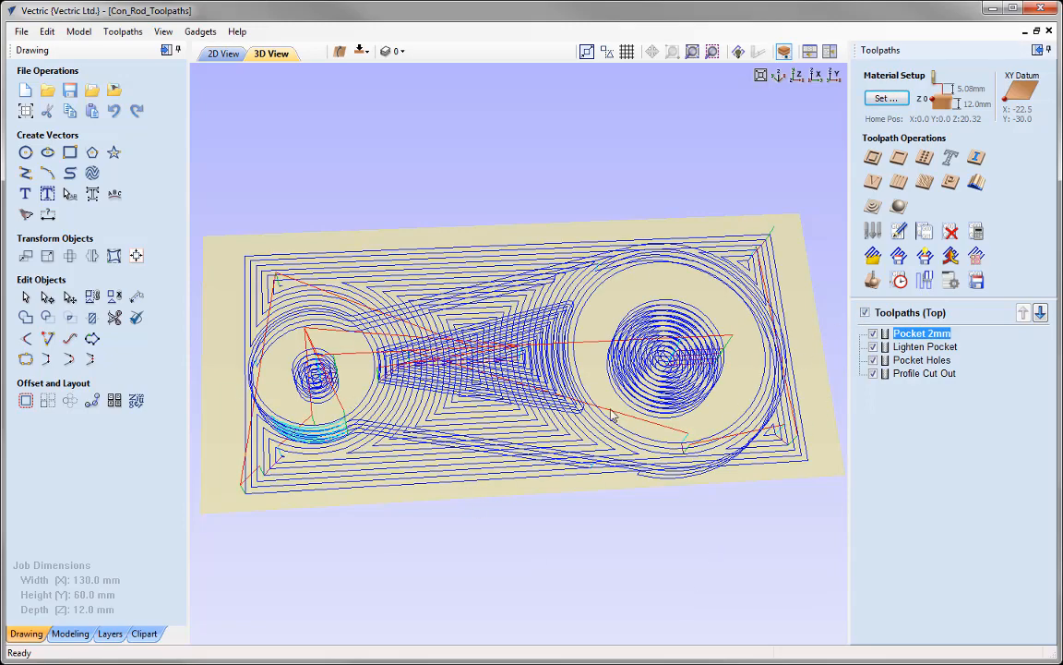
{"action": "left_click_drag", "start_coordinate": [414, 428], "coordinate": [596, 434]}
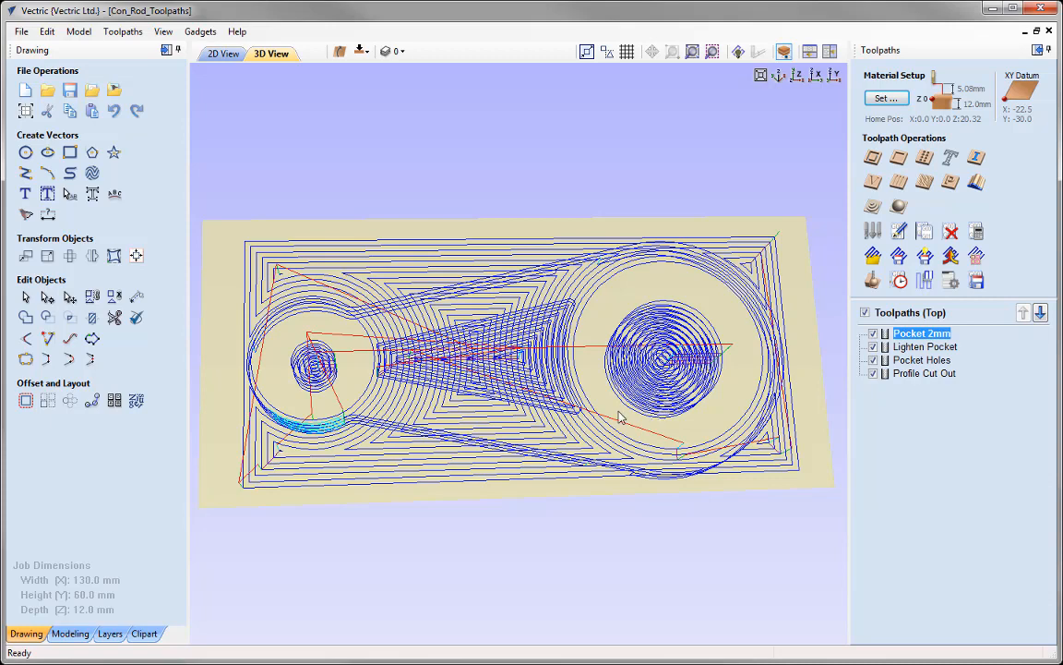
{"action": "left_click", "coordinate": [872, 280]}
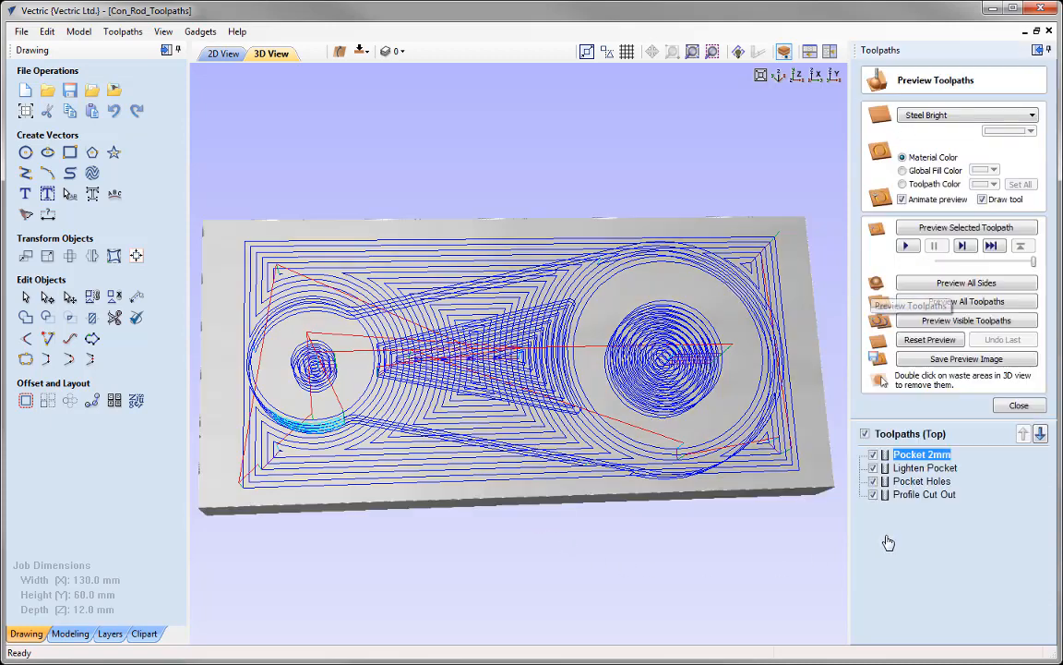
{"action": "left_click", "coordinate": [983, 286]}
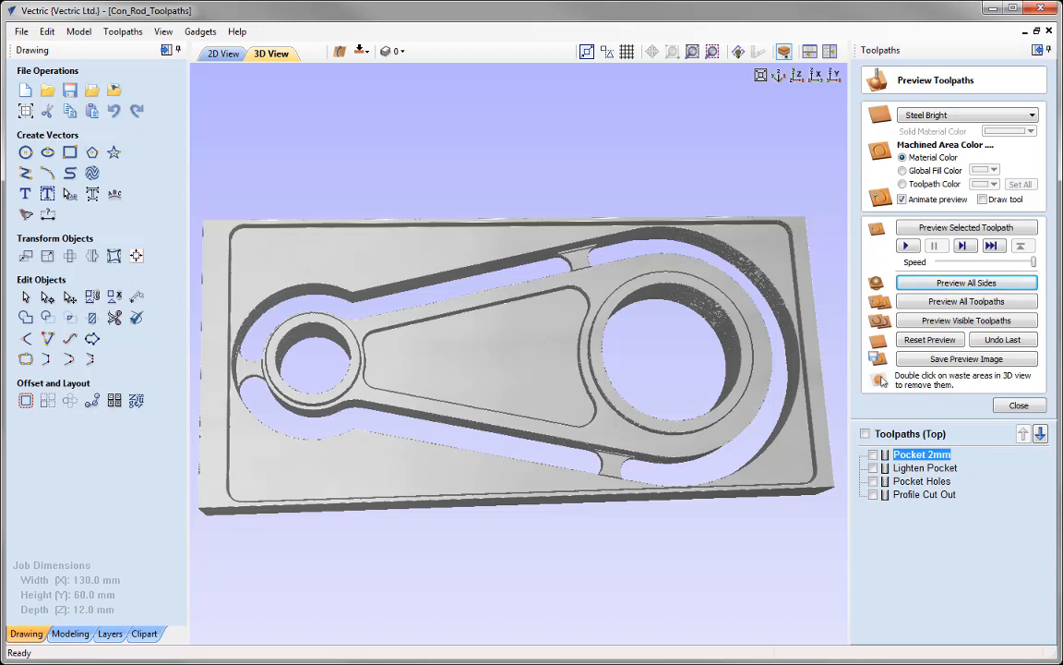
Alternate between the 2D drawing and the 3D preview, and arrange both views horizontally as non-overlapping windows.
{"action": "left_click", "coordinate": [224, 53]}
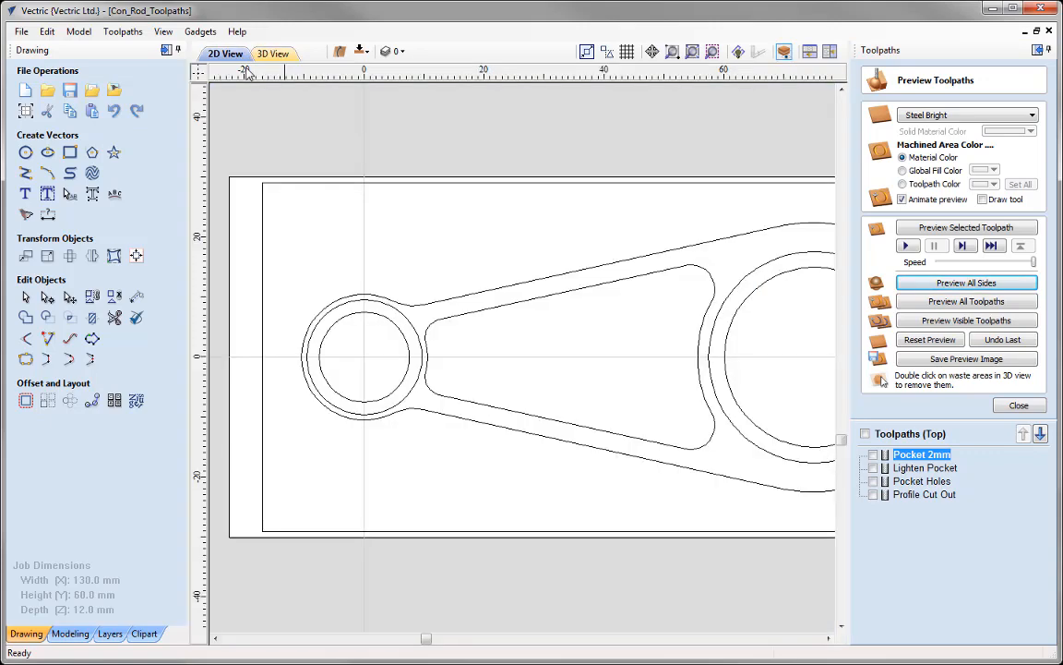
{"action": "left_click", "coordinate": [270, 53]}
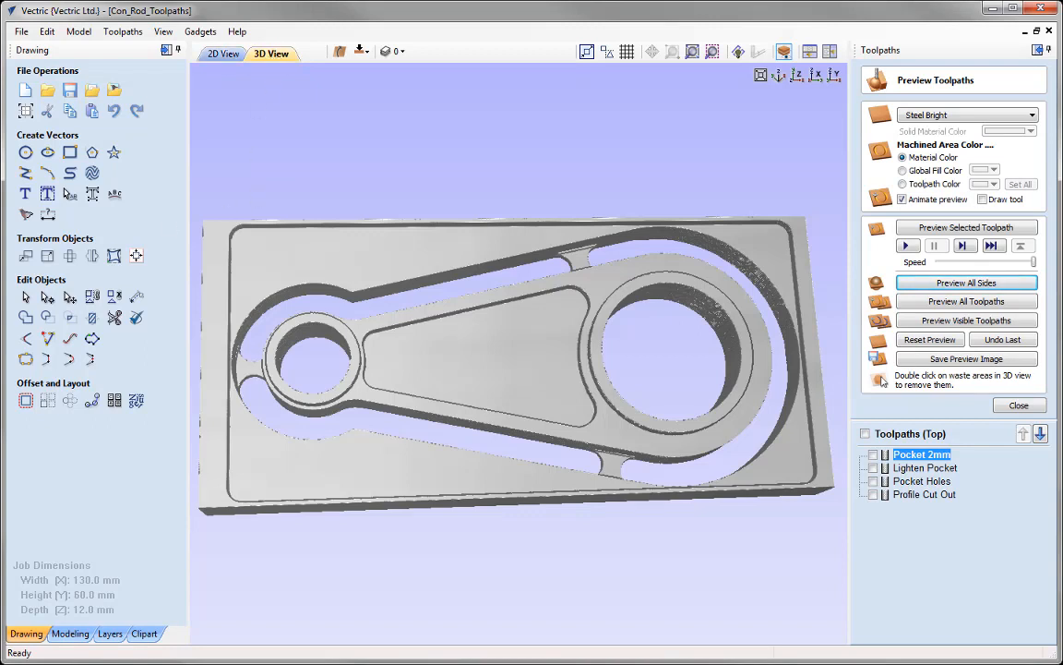
{"action": "key", "text": "F2"}
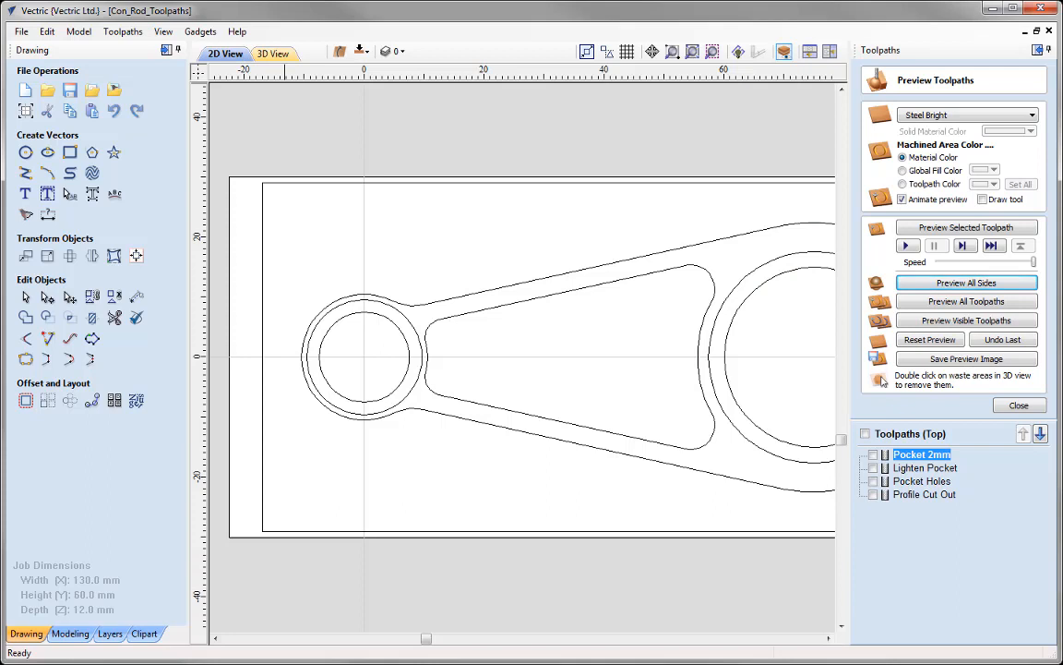
{"action": "key", "text": "F3"}
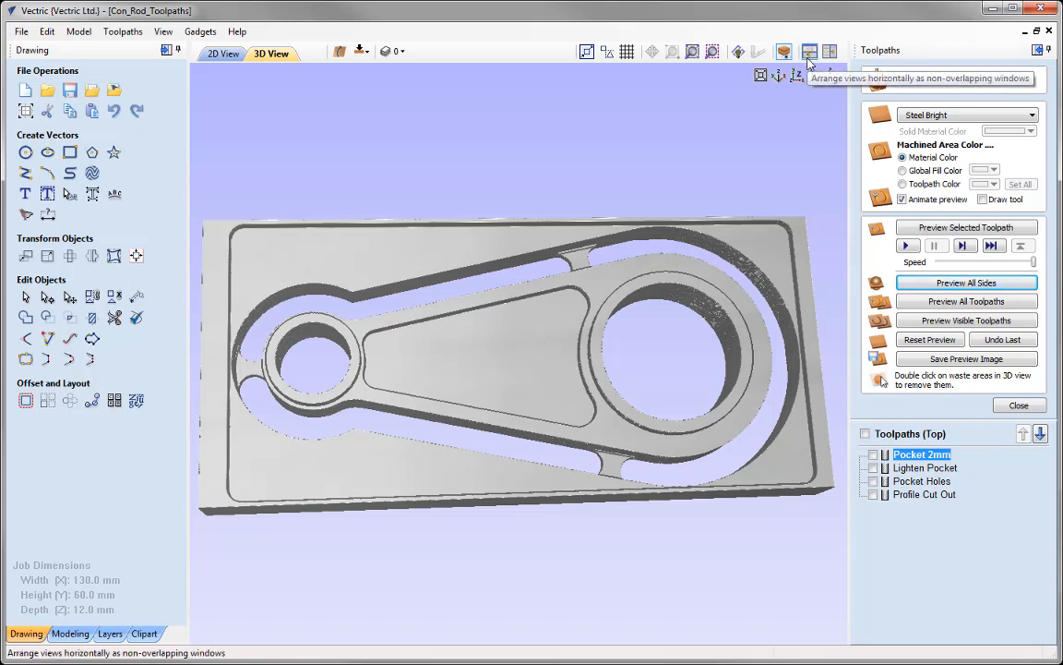
{"action": "left_click", "coordinate": [810, 53]}
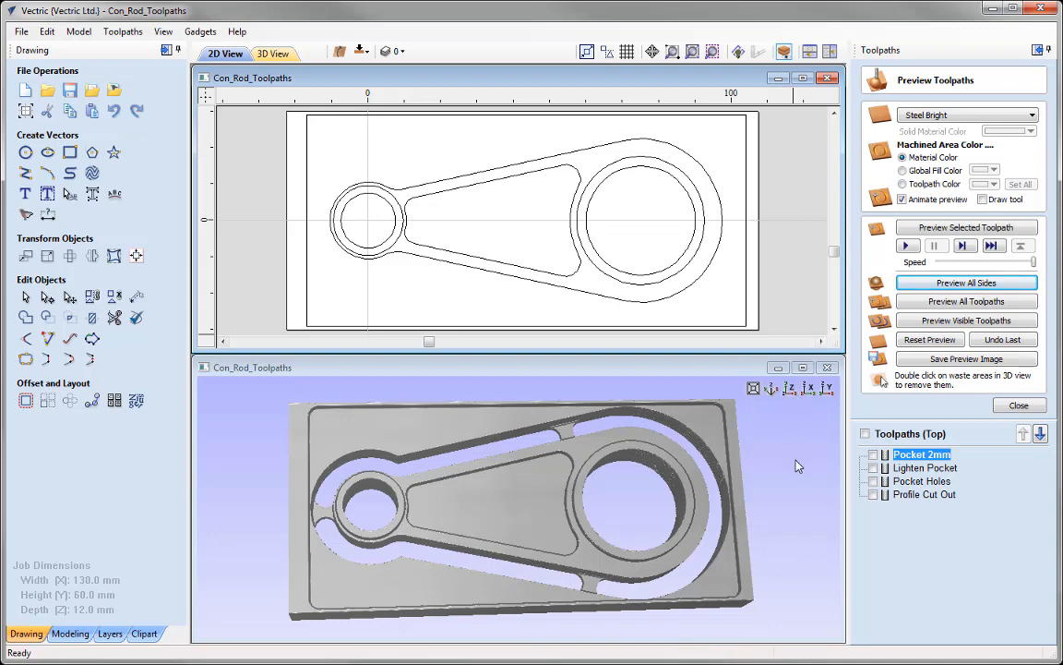
{"action": "left_click", "coordinate": [830, 51]}
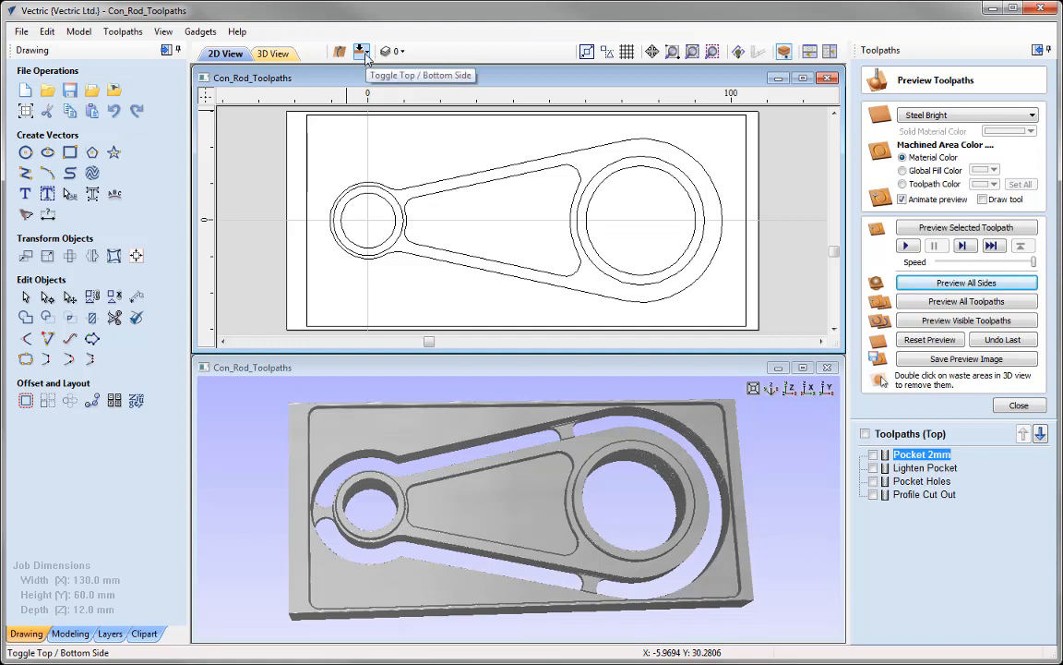
Check the bottom side and its toolpaths, return to the top side, and examine the layer list.
{"action": "left_click", "coordinate": [362, 53]}
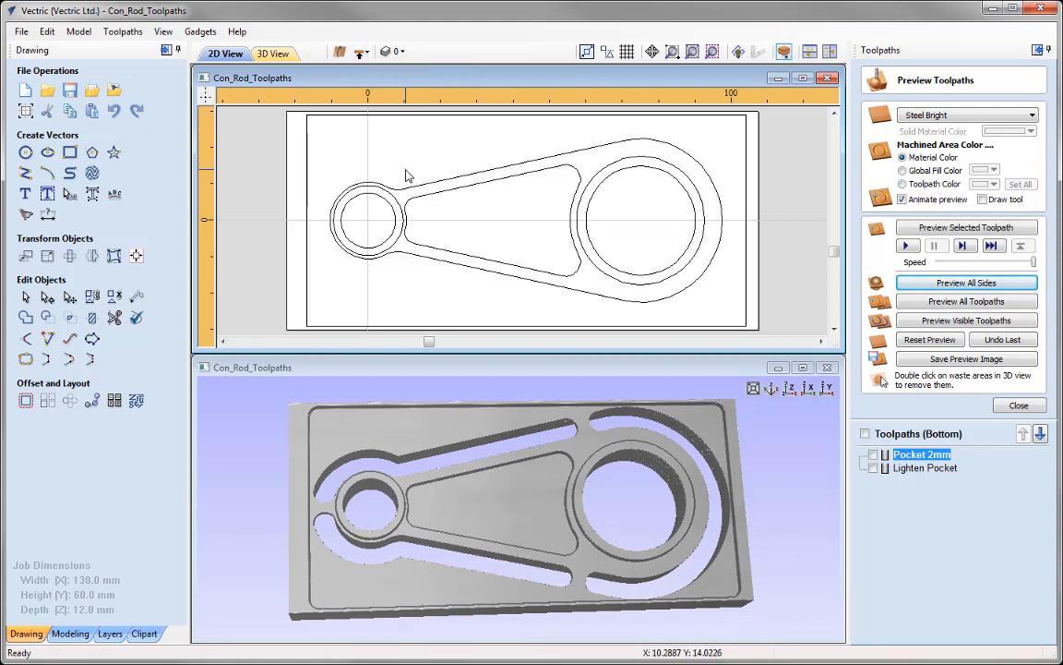
{"action": "left_click", "coordinate": [361, 55]}
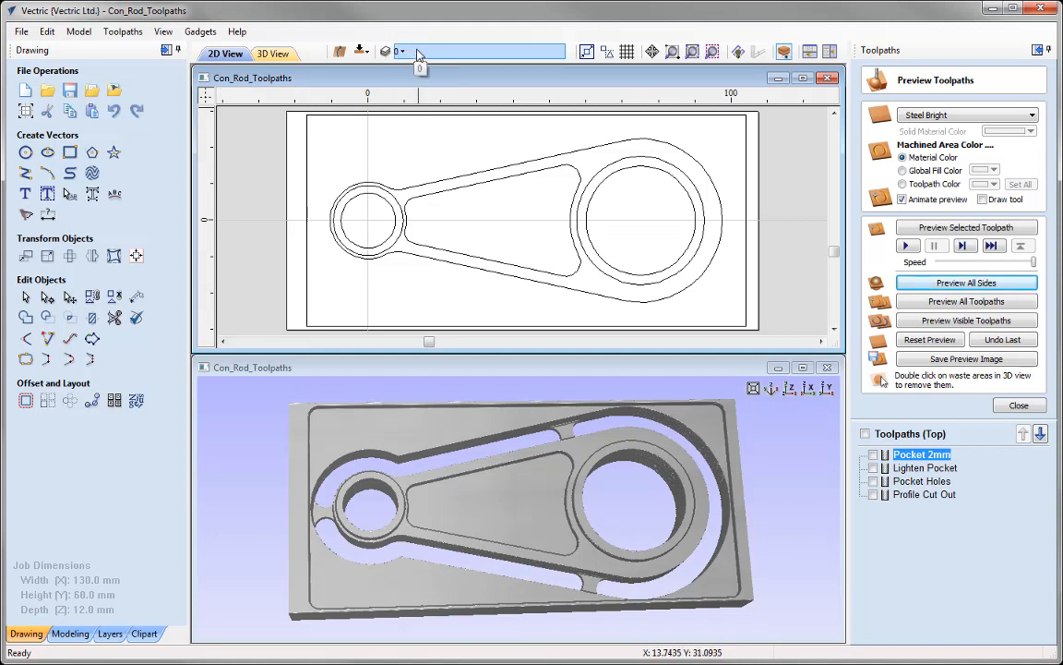
{"action": "left_click", "coordinate": [417, 53]}
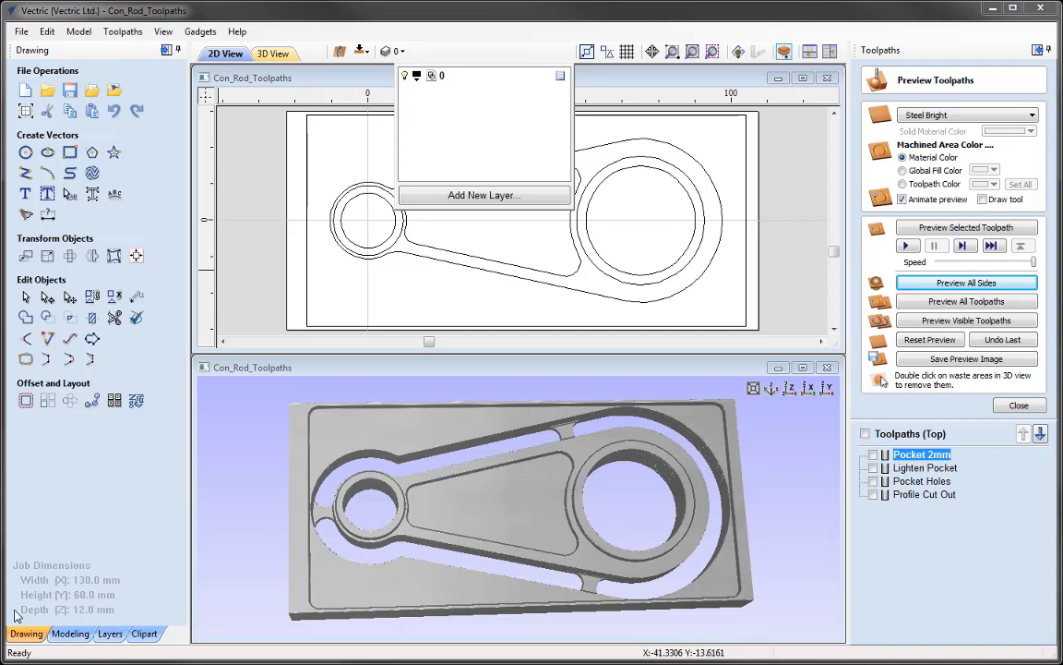
{"action": "left_click", "coordinate": [478, 53]}
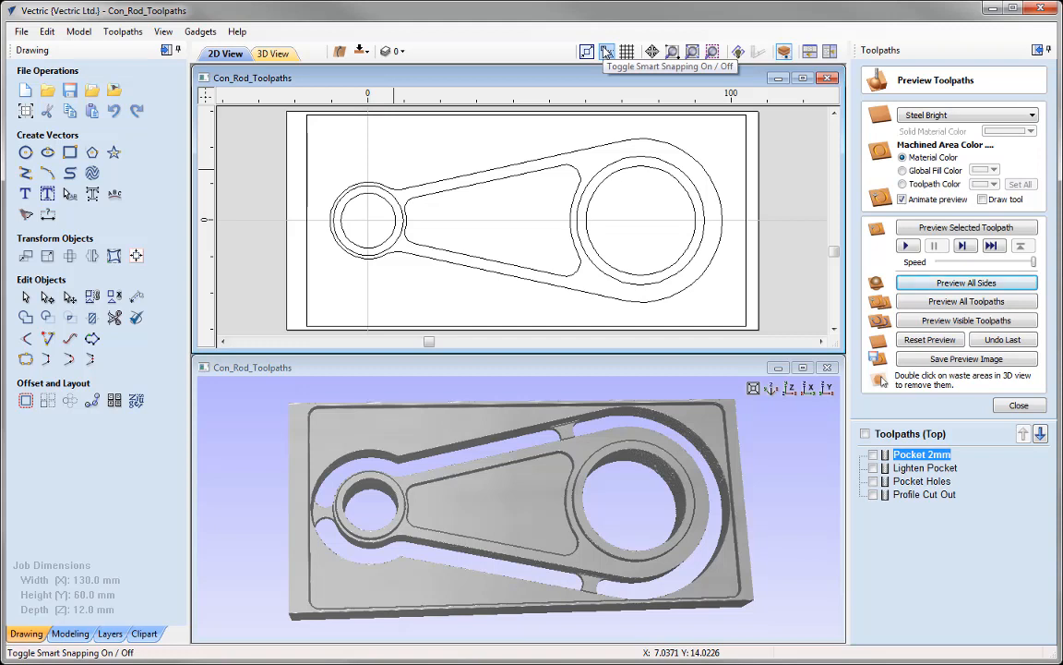
Maximize the 2D view and pan the con rod drawing back to the middle of the window.
{"action": "double_click", "coordinate": [723, 74]}
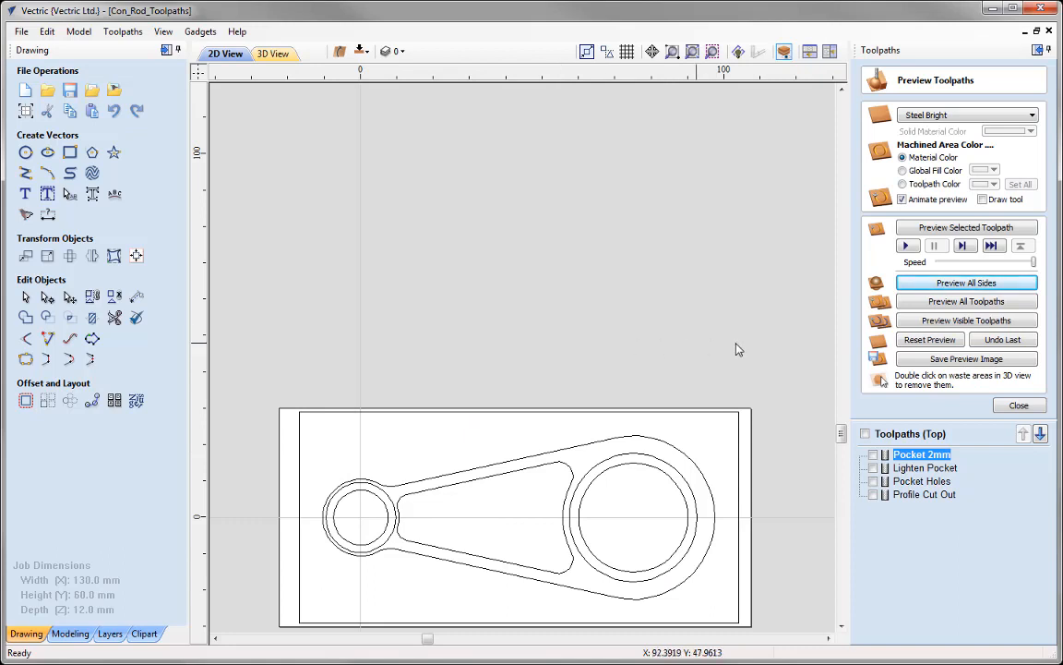
{"action": "mouse_move", "coordinate": [841, 433]}
{"action": "left_mouse_down"}
{"action": "mouse_move", "coordinate": [842, 417]}
{"action": "mouse_move", "coordinate": [842, 443]}
{"action": "left_mouse_up"}
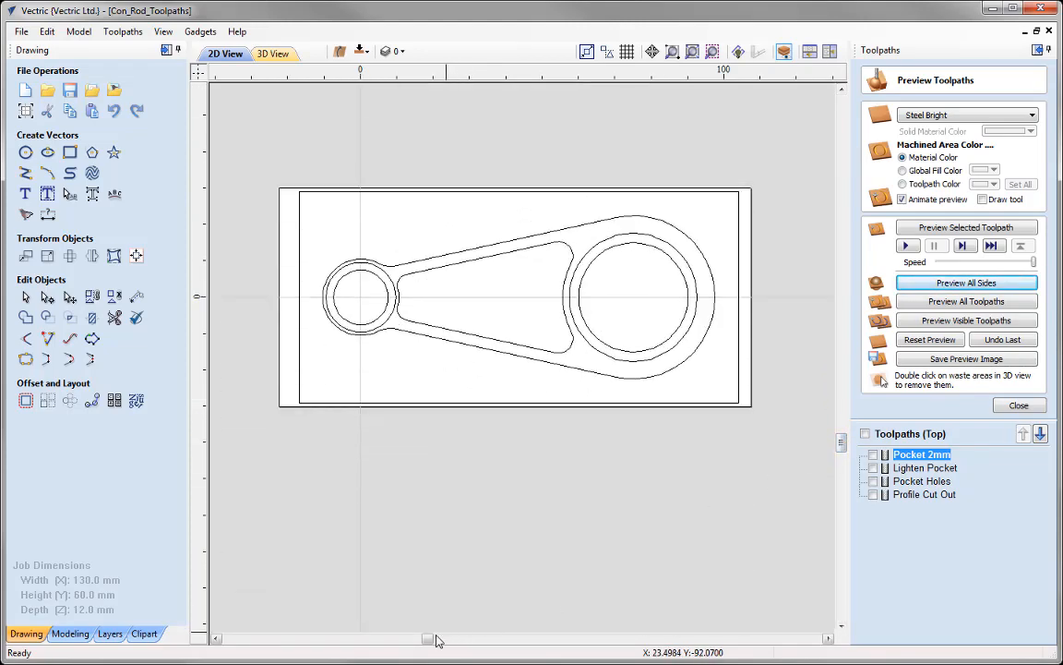
{"action": "mouse_move", "coordinate": [428, 639]}
{"action": "left_mouse_down"}
{"action": "mouse_move", "coordinate": [439, 639]}
{"action": "mouse_move", "coordinate": [420, 638]}
{"action": "mouse_move", "coordinate": [428, 635]}
{"action": "left_mouse_up"}
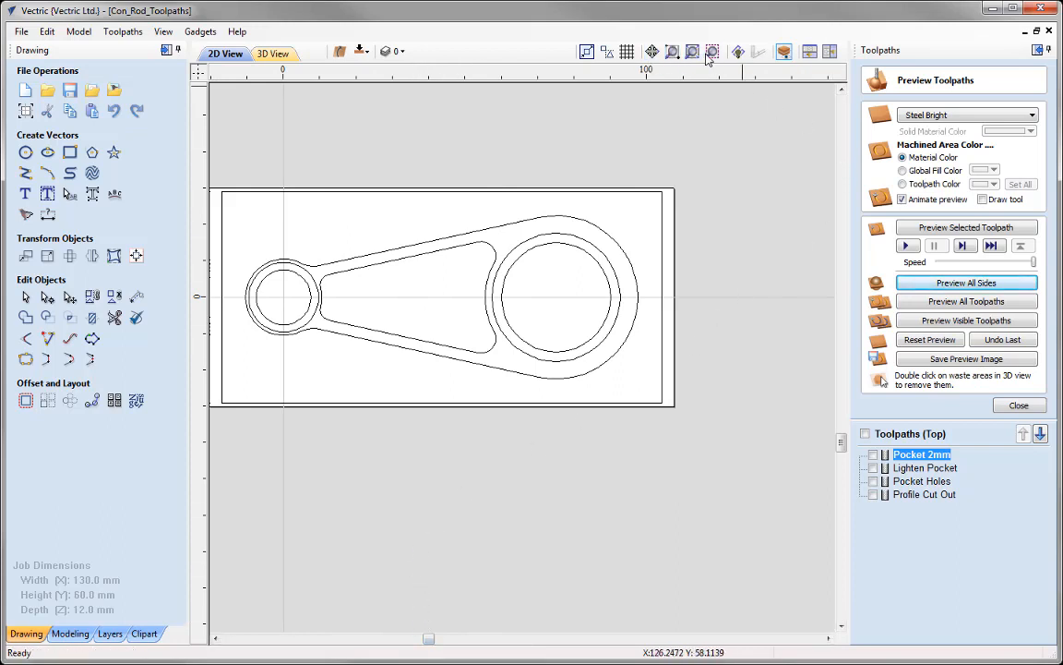
{"action": "left_click", "coordinate": [651, 52]}
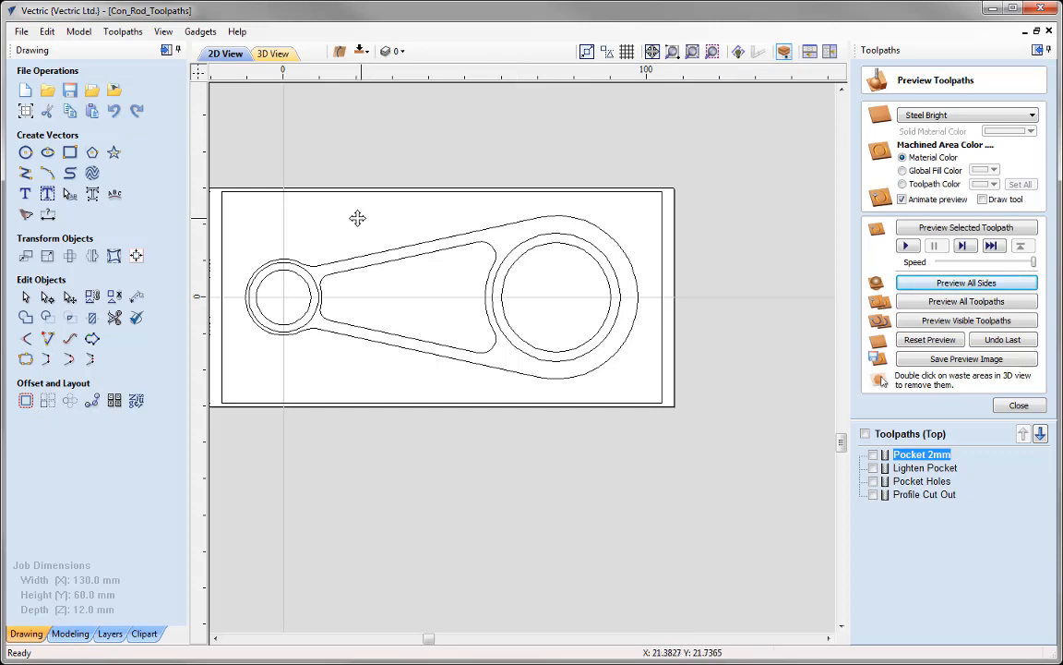
{"action": "mouse_move", "coordinate": [349, 220]}
{"action": "left_mouse_down"}
{"action": "mouse_move", "coordinate": [415, 258]}
{"action": "mouse_move", "coordinate": [482, 273]}
{"action": "mouse_move", "coordinate": [440, 218]}
{"action": "mouse_move", "coordinate": [411, 239]}
{"action": "mouse_move", "coordinate": [500, 257]}
{"action": "mouse_move", "coordinate": [415, 282]}
{"action": "mouse_move", "coordinate": [483, 305]}
{"action": "mouse_move", "coordinate": [453, 261]}
{"action": "mouse_move", "coordinate": [437, 283]}
{"action": "mouse_move", "coordinate": [475, 285]}
{"action": "mouse_move", "coordinate": [427, 283]}
{"action": "mouse_move", "coordinate": [475, 256]}
{"action": "mouse_move", "coordinate": [427, 279]}
{"action": "mouse_move", "coordinate": [465, 273]}
{"action": "mouse_move", "coordinate": [444, 282]}
{"action": "mouse_move", "coordinate": [399, 246]}
{"action": "left_mouse_up"}
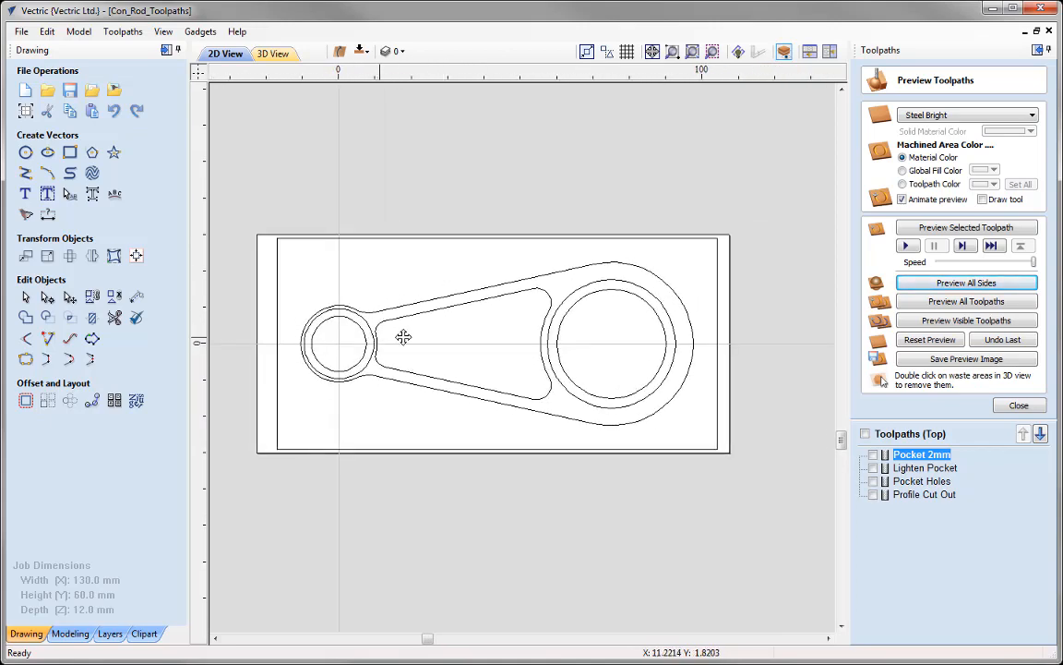
Zoom to an area around the rod's small end and to its selected inner circle, restoring the full job view after each.
{"action": "left_click", "coordinate": [673, 52]}
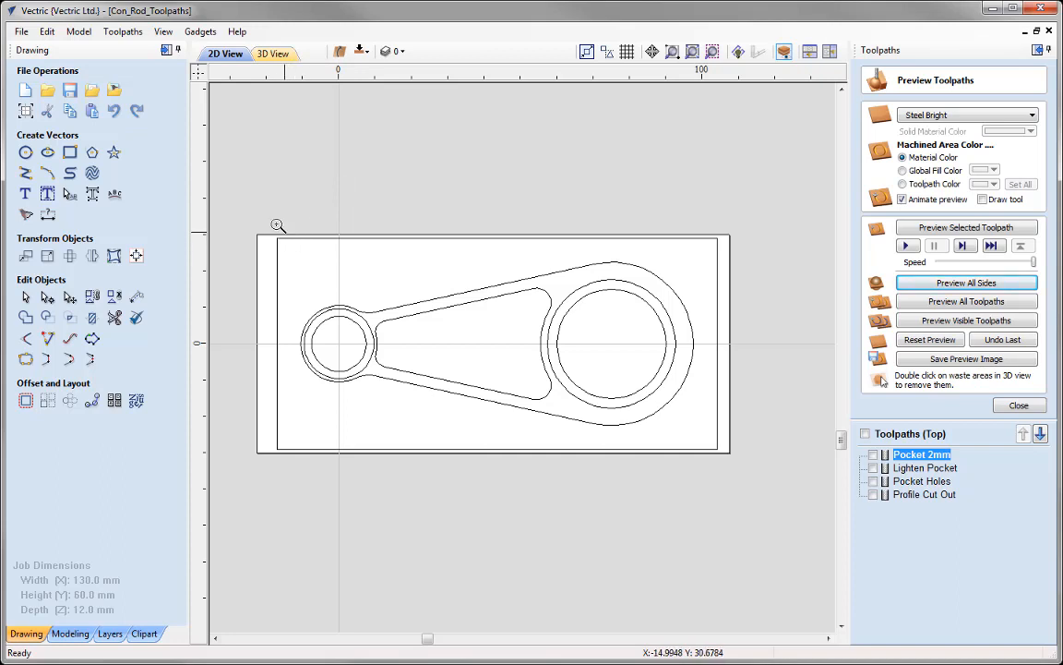
{"action": "left_click_drag", "start_coordinate": [259, 213], "coordinate": [406, 429]}
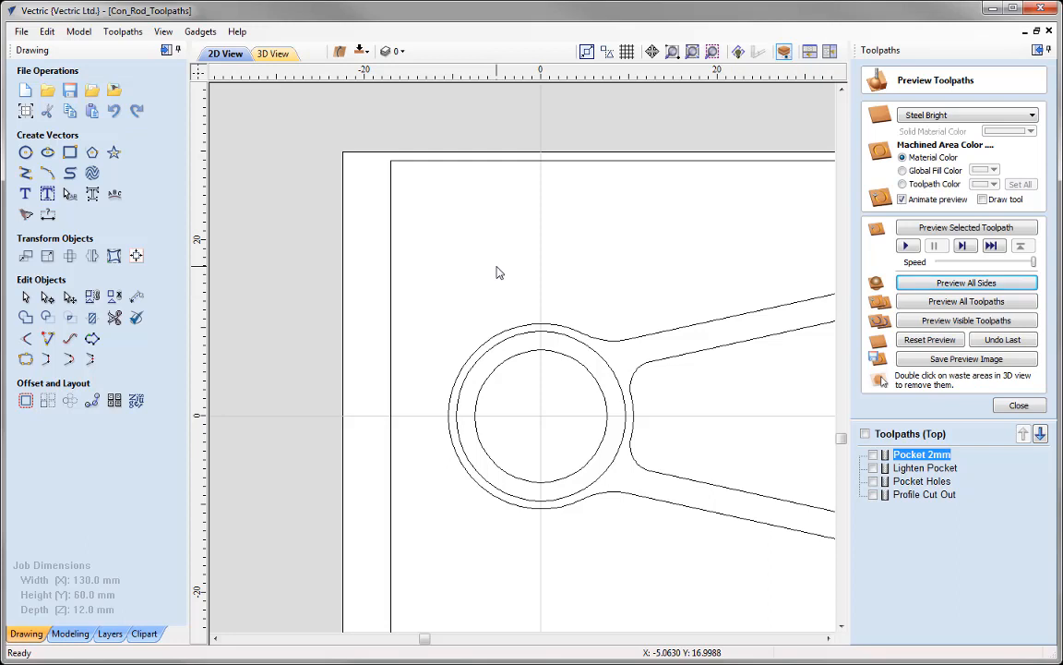
{"action": "left_click", "coordinate": [692, 53]}
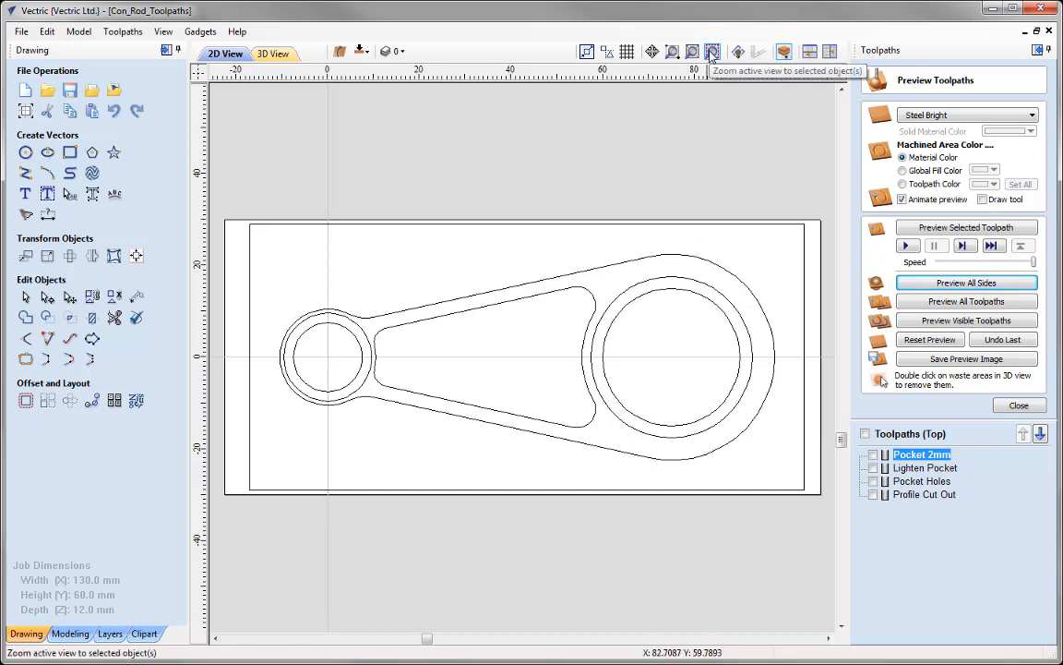
{"action": "left_click", "coordinate": [337, 329]}
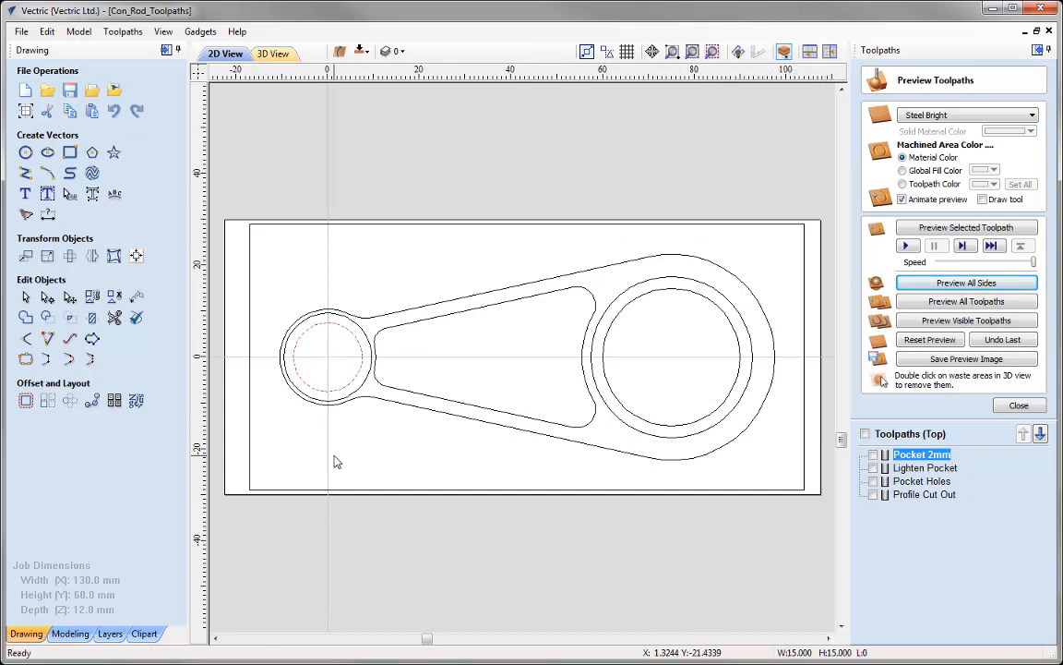
{"action": "left_click", "coordinate": [713, 52]}
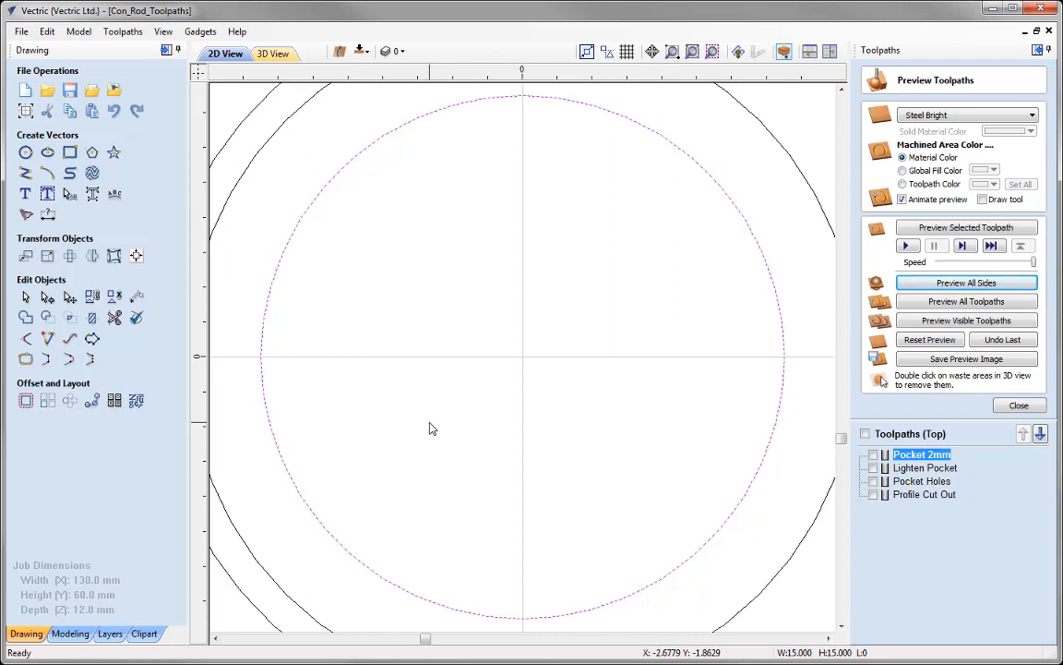
{"action": "left_click", "coordinate": [692, 53]}
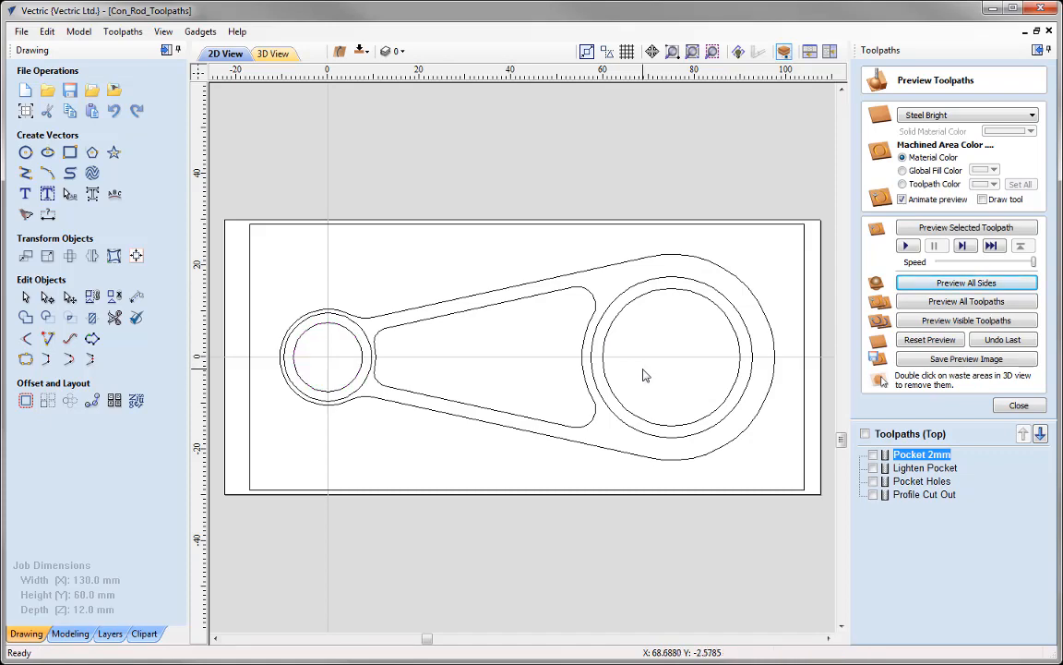
Zoom in on the circles at the rod's big end and back out to the whole job.
{"action": "scroll", "coordinate": [643, 370], "scroll_direction": "up", "scroll_amount": 4}
{"action": "scroll", "coordinate": [644, 373], "scroll_direction": "up", "scroll_amount": 2}
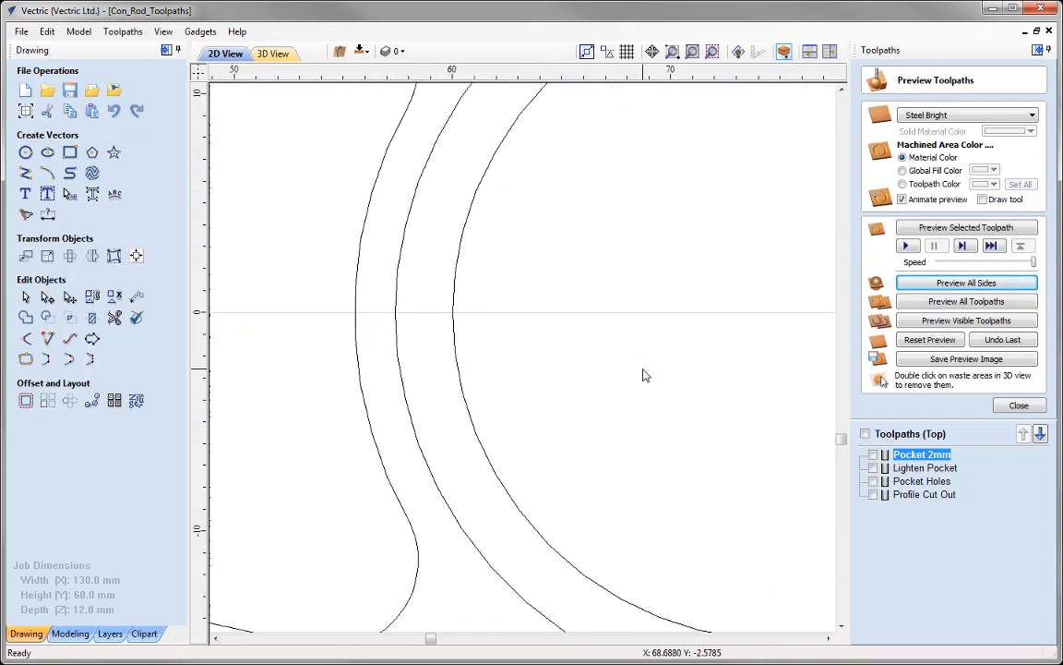
{"action": "scroll", "coordinate": [643, 357], "scroll_direction": "down", "scroll_amount": 7}
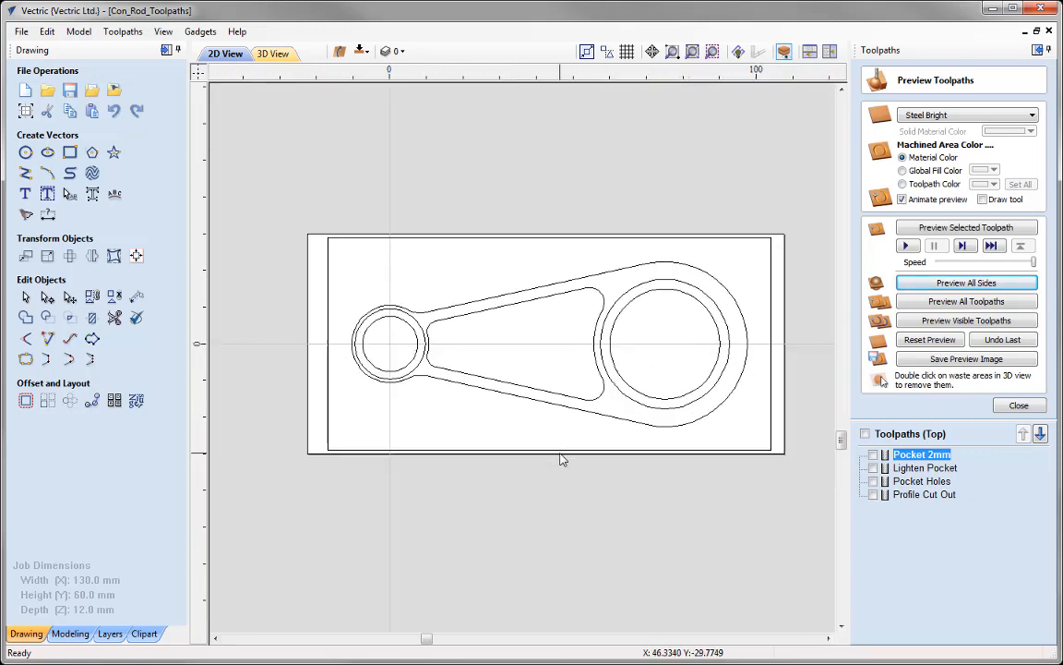
{"action": "scroll", "coordinate": [559, 458], "scroll_direction": "up", "scroll_amount": 1}
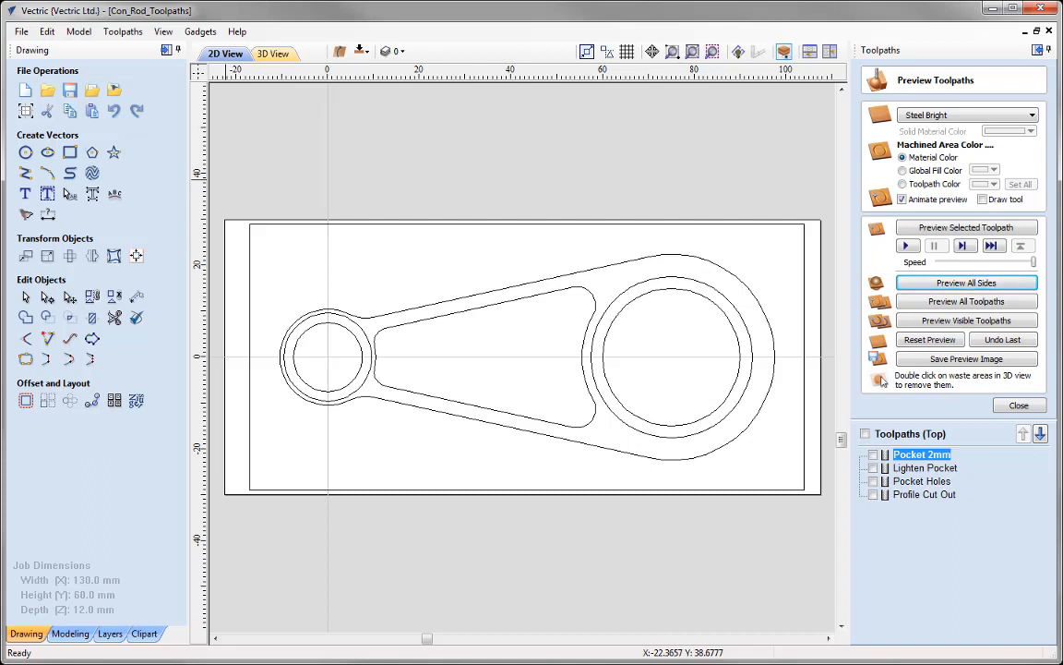
Review the editing commands available in the 2D view, and put the big end's inner circle in node editing mode.
{"action": "right_click", "coordinate": [382, 264]}
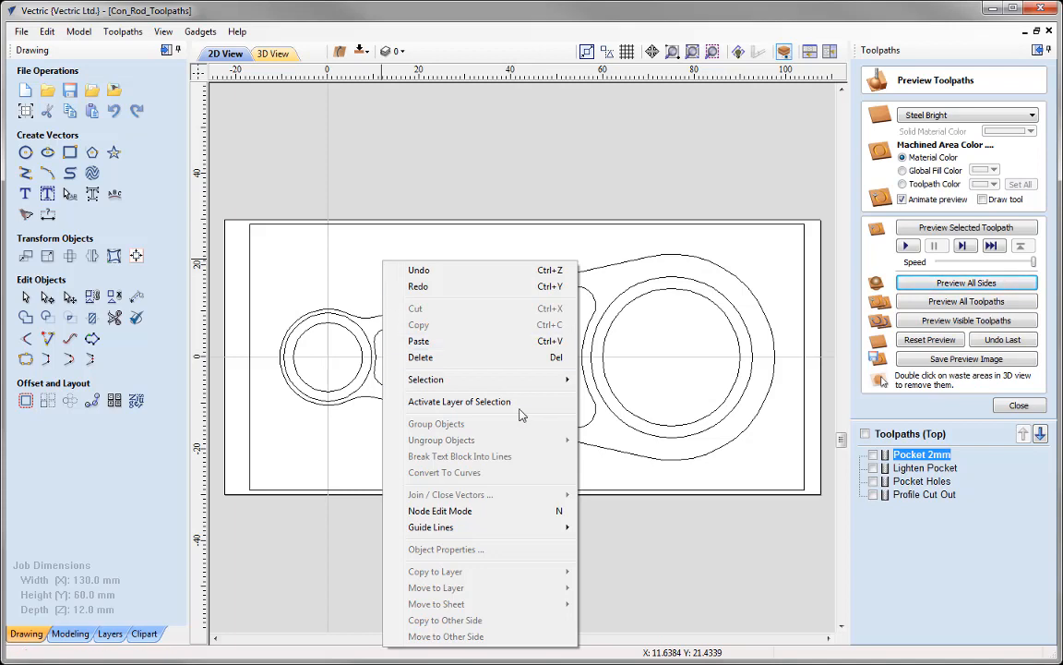
{"action": "left_click", "coordinate": [623, 314]}
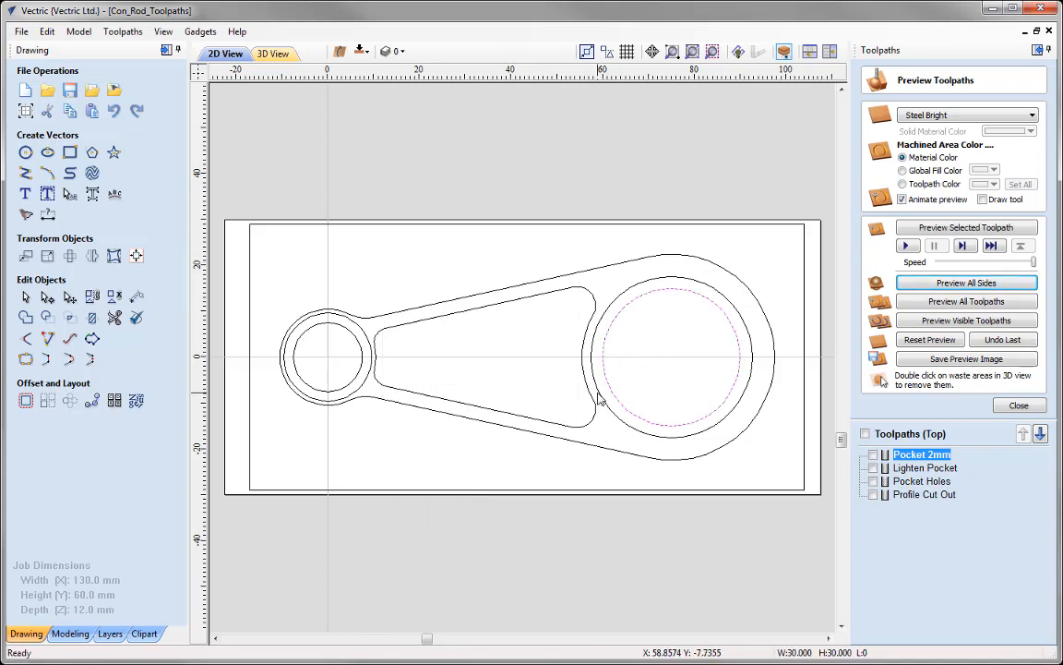
{"action": "left_click", "coordinate": [48, 297]}
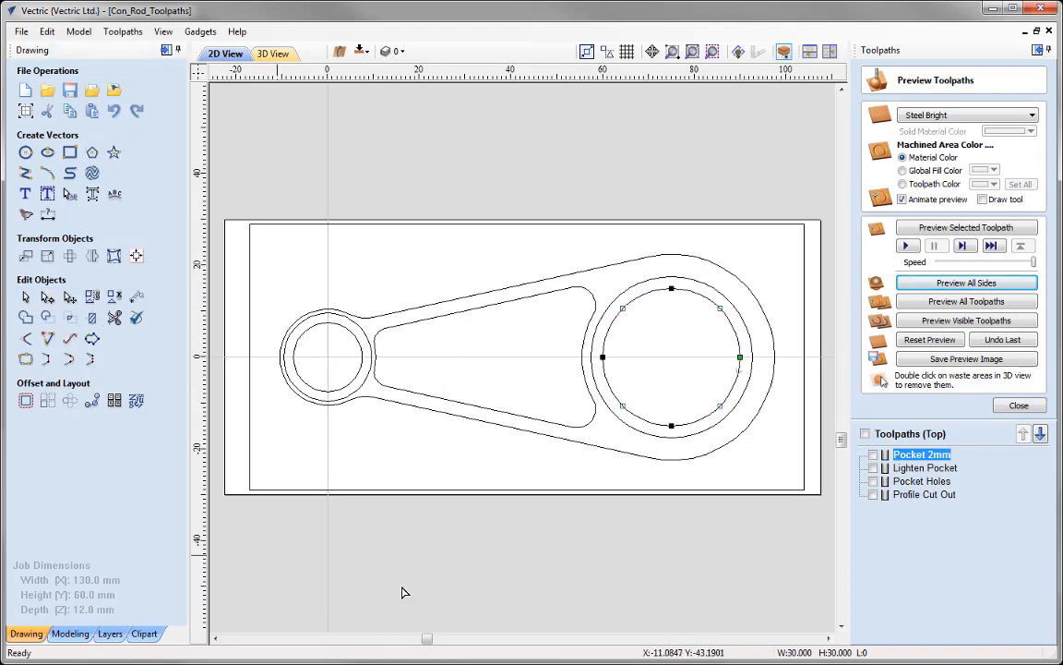
Try deleting the upper-left span of the big end's inner circle, undo the deletion and leave node editing.
{"action": "right_click", "coordinate": [653, 296]}
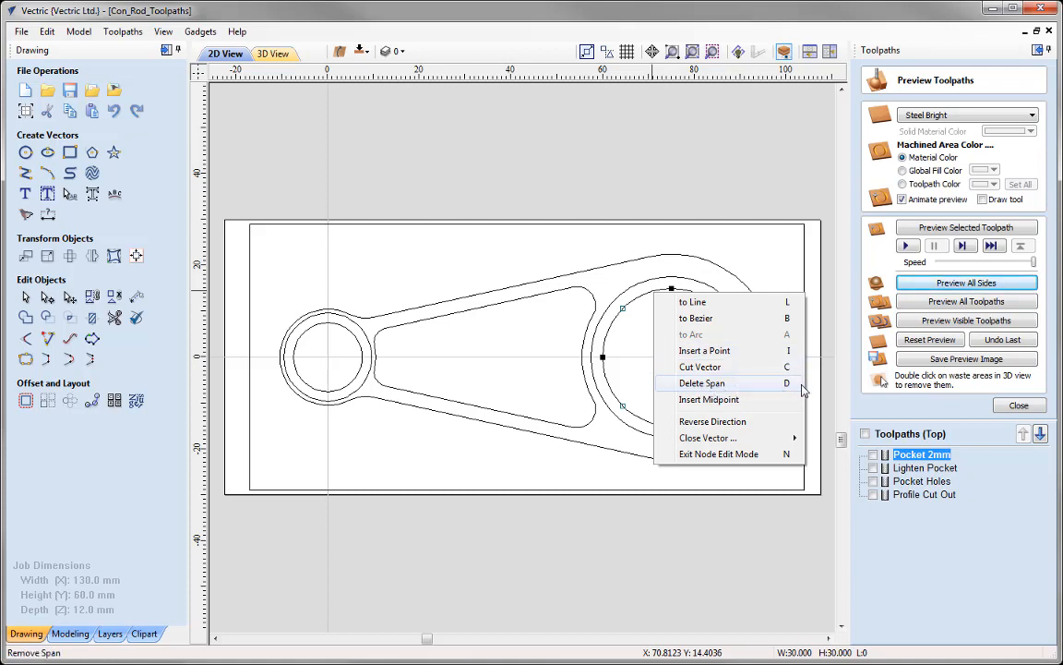
{"action": "left_click", "coordinate": [699, 366]}
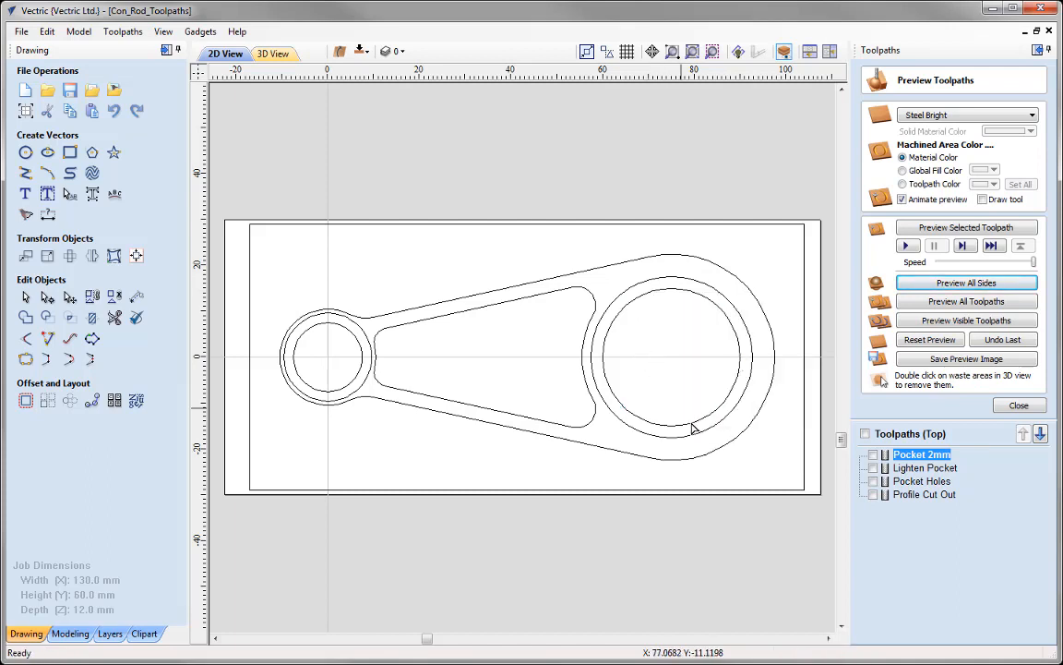
{"action": "left_click", "coordinate": [623, 310]}
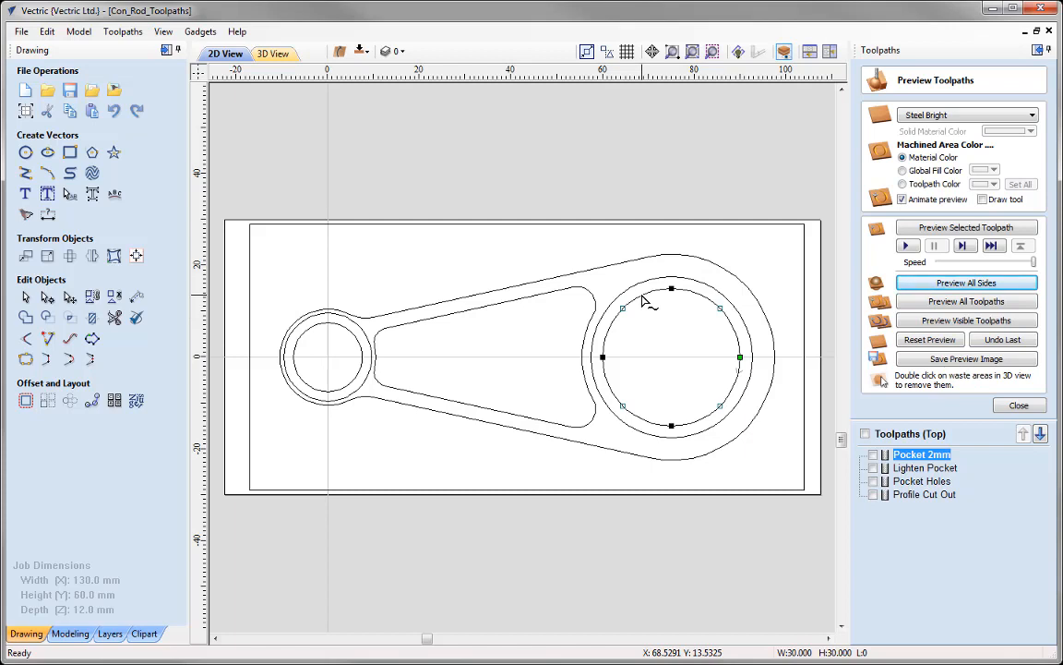
{"action": "key", "text": "d"}
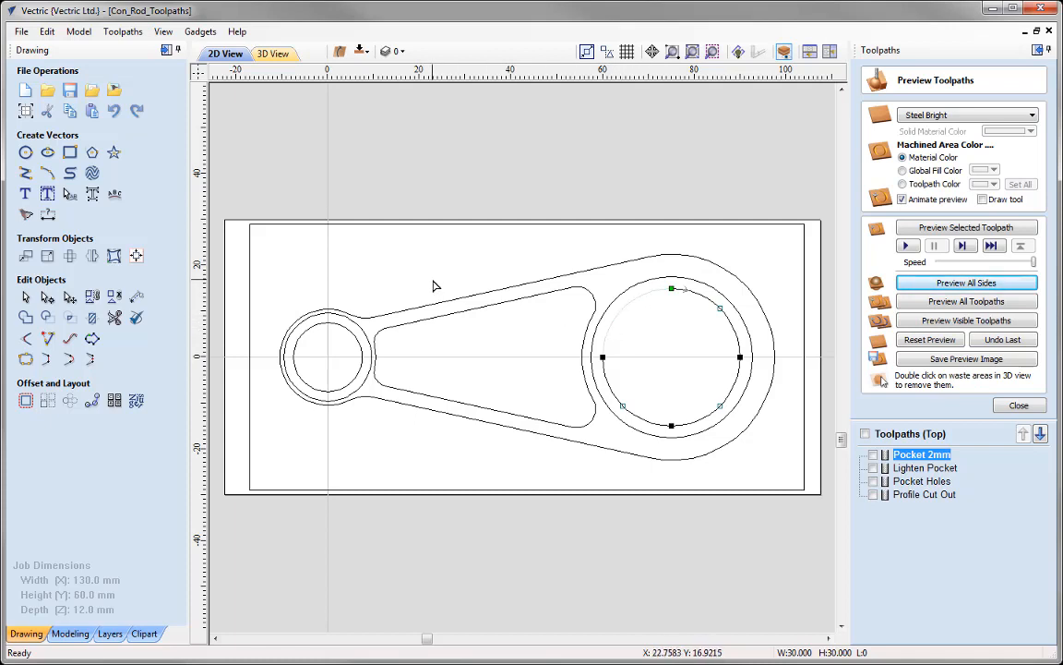
{"action": "left_click", "coordinate": [115, 112]}
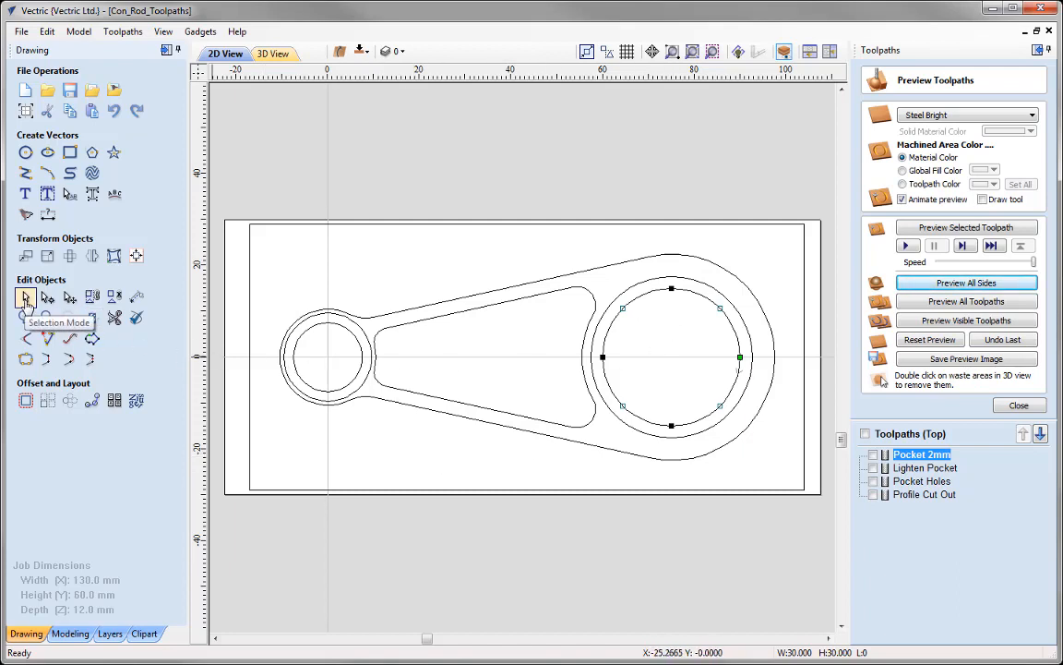
{"action": "left_click", "coordinate": [26, 297]}
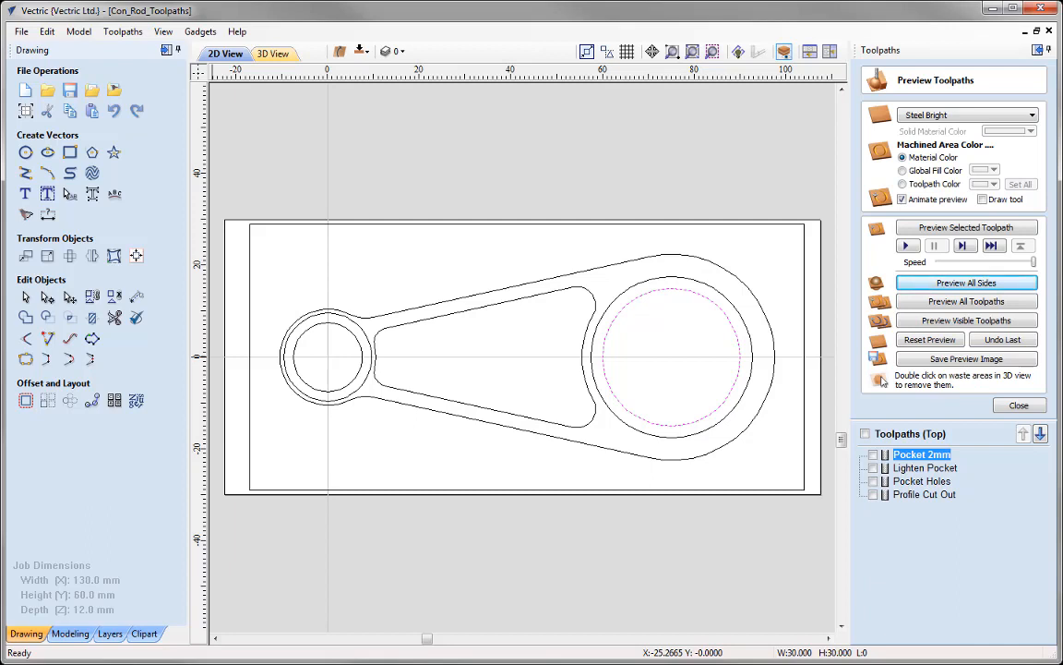
Inspect the machined con rod in the 3D view, tilting it and zooming in on the central pocket and back out.
{"action": "key", "text": "F3"}
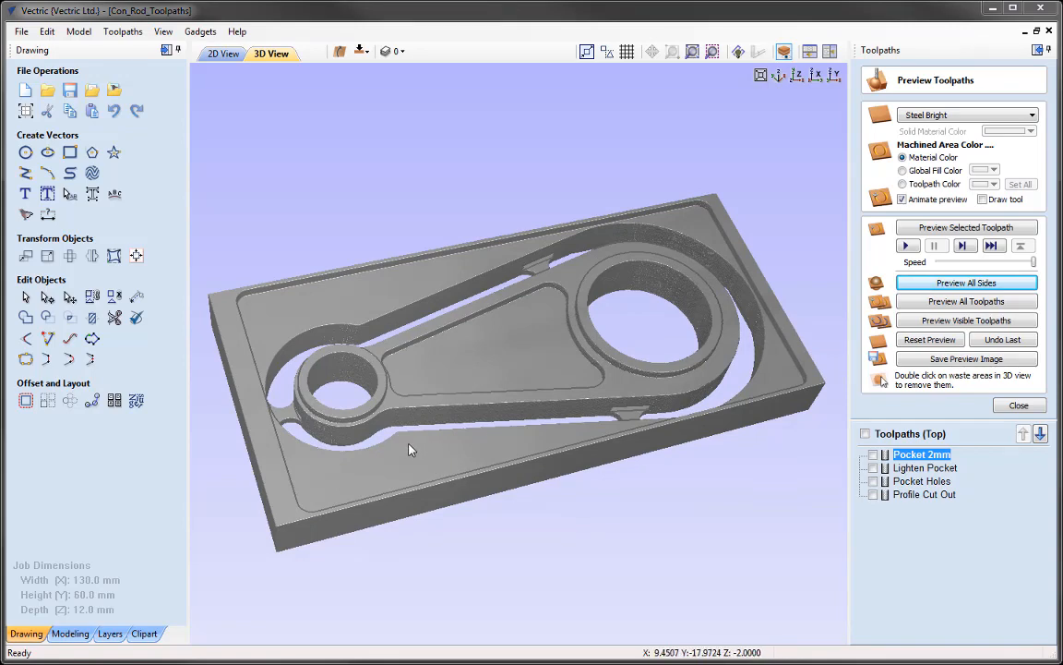
{"action": "left_click_drag", "start_coordinate": [411, 449], "coordinate": [391, 474]}
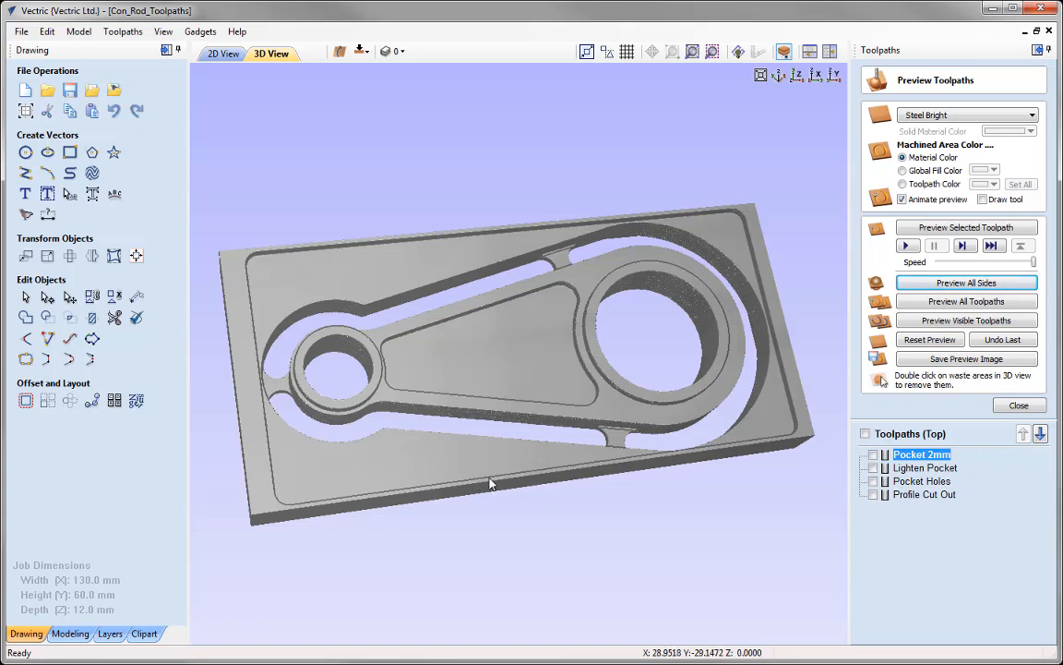
{"action": "scroll", "coordinate": [491, 484], "scroll_direction": "up", "scroll_amount": 8}
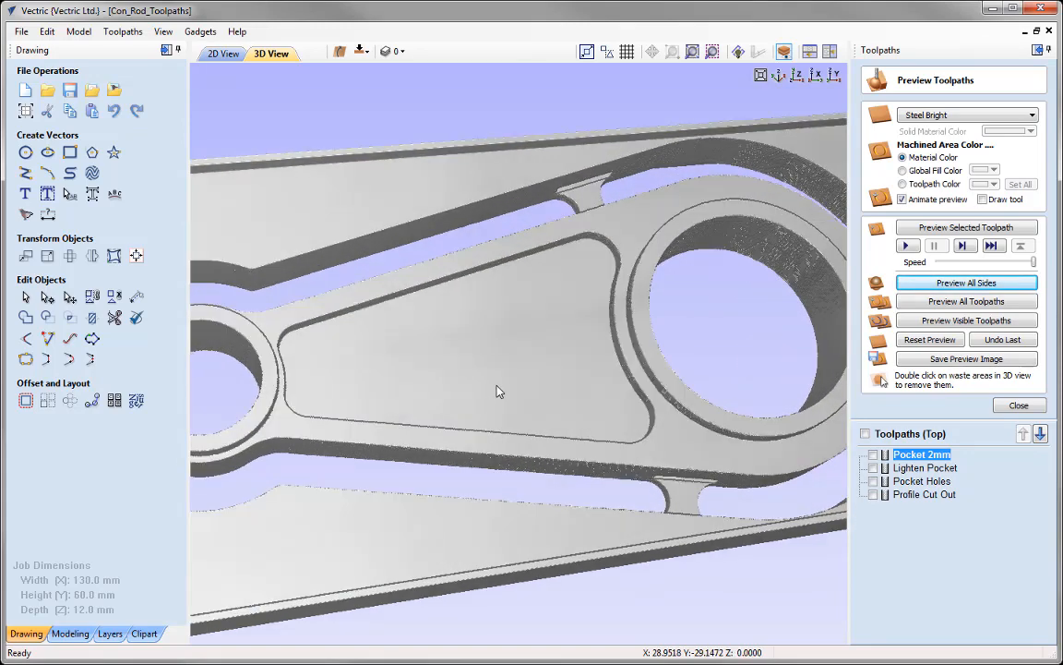
{"action": "scroll", "coordinate": [501, 355], "scroll_direction": "up", "scroll_amount": 4}
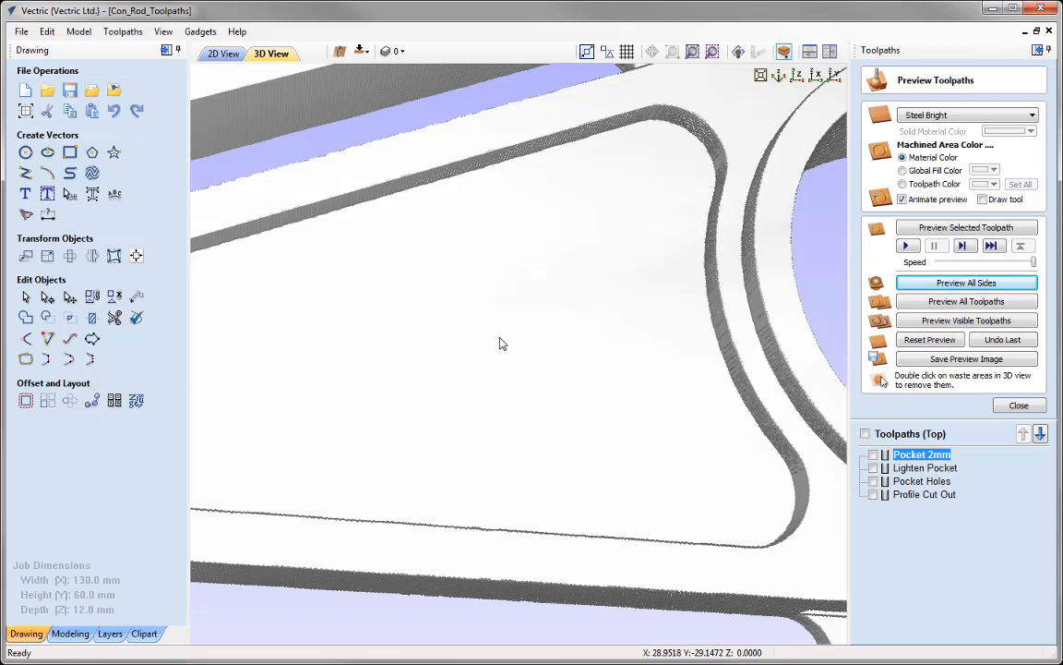
{"action": "left_click_drag", "start_coordinate": [501, 345], "coordinate": [489, 496]}
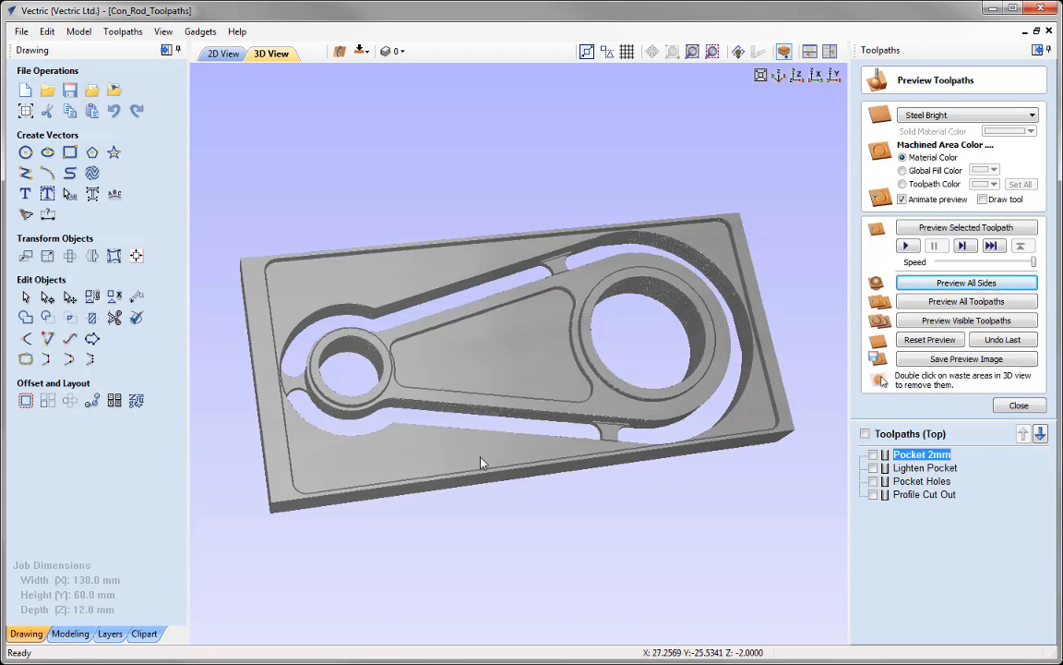
{"action": "scroll", "coordinate": [480, 462], "scroll_direction": "up", "scroll_amount": 10}
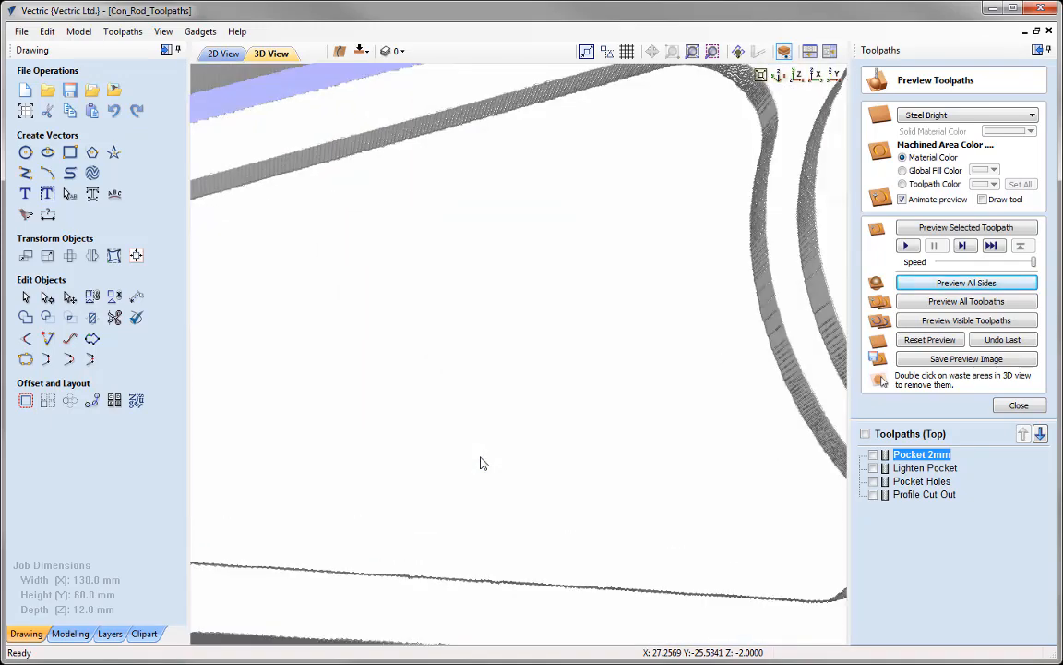
{"action": "scroll", "coordinate": [480, 462], "scroll_direction": "down", "scroll_amount": 10}
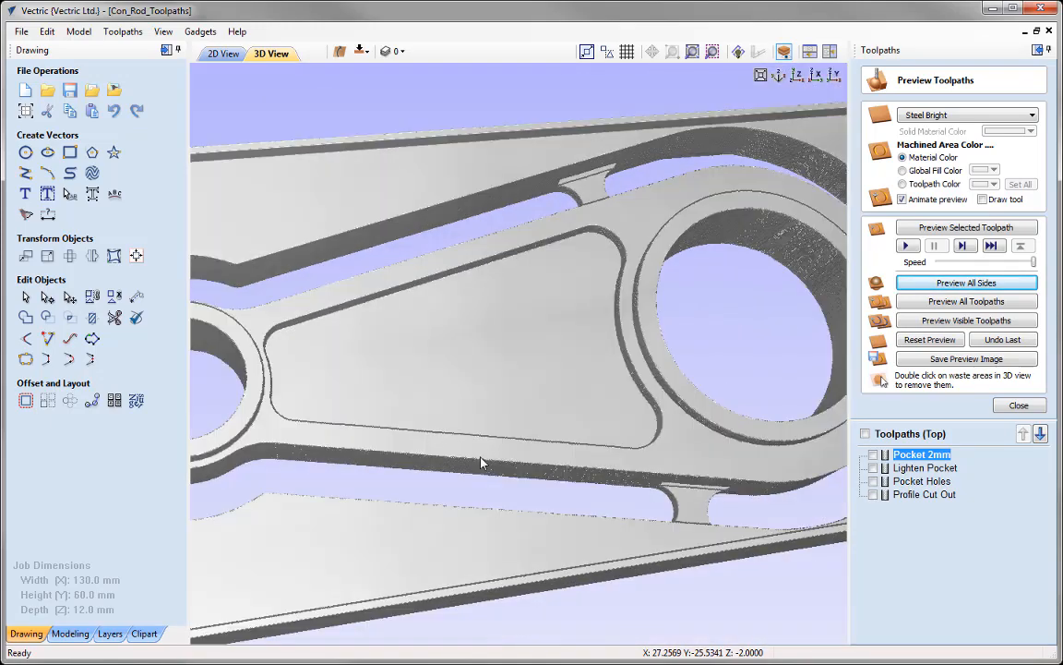
{"action": "scroll", "coordinate": [480, 462], "scroll_direction": "down", "scroll_amount": 10}
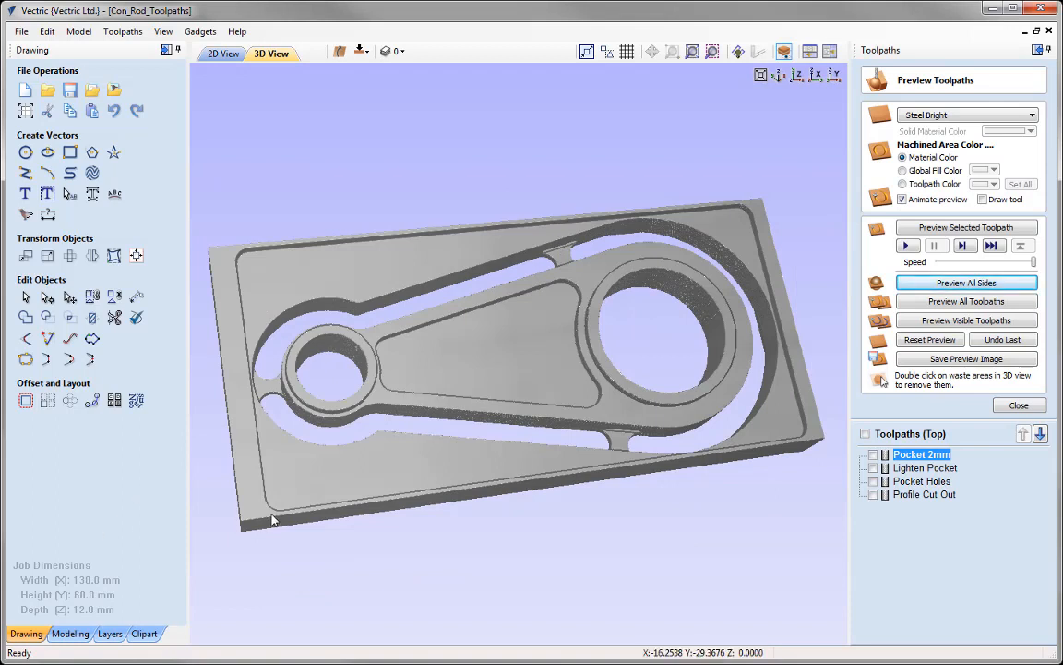
{"action": "left_click_drag", "start_coordinate": [456, 462], "coordinate": [452, 464]}
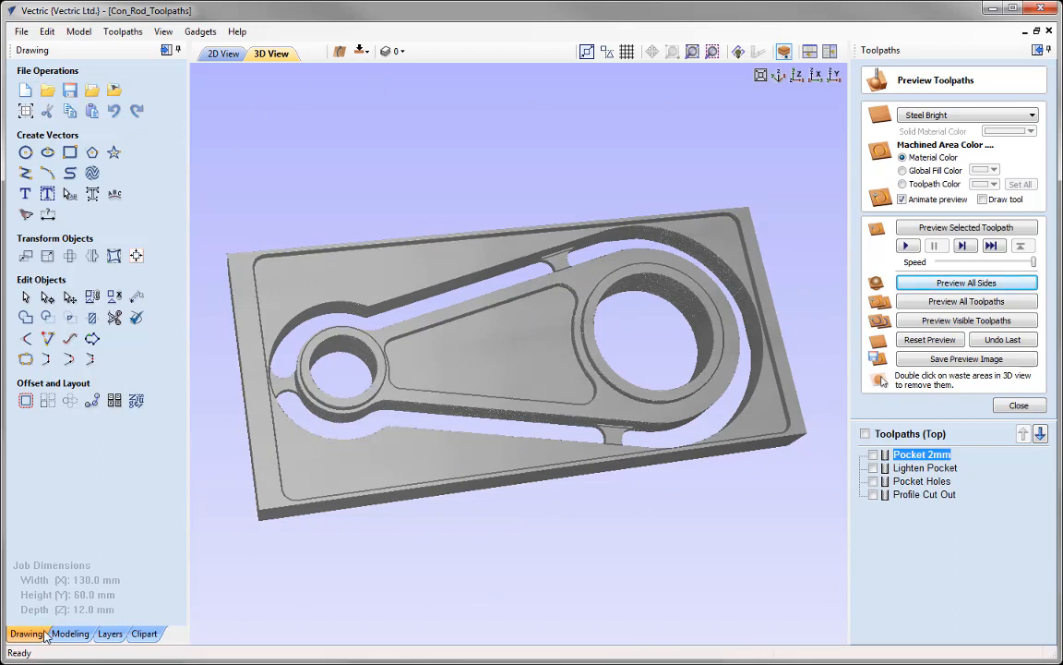
View the machined con rod isometrically and along the Z, X and Y axes, and restore the isometric view.
{"action": "left_click", "coordinate": [780, 79]}
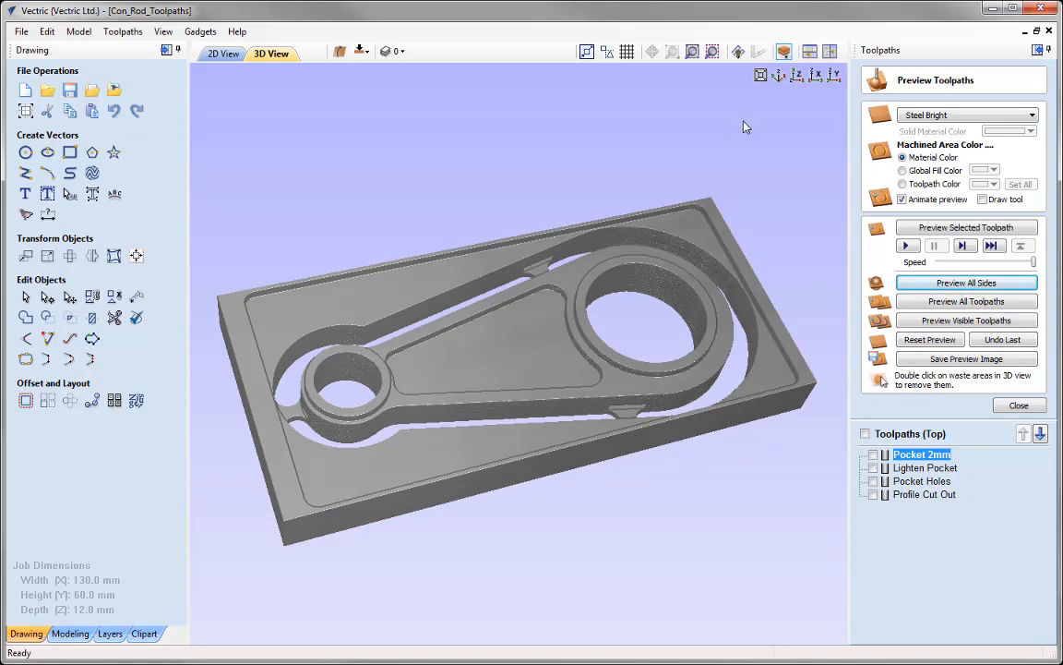
{"action": "left_click", "coordinate": [797, 78]}
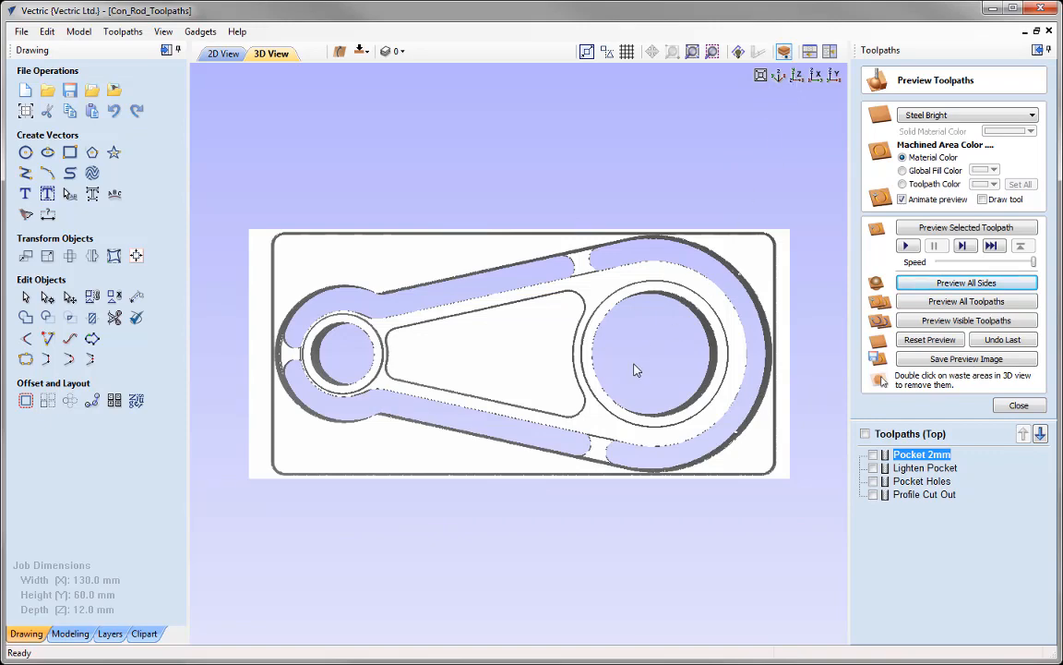
{"action": "left_click", "coordinate": [816, 78]}
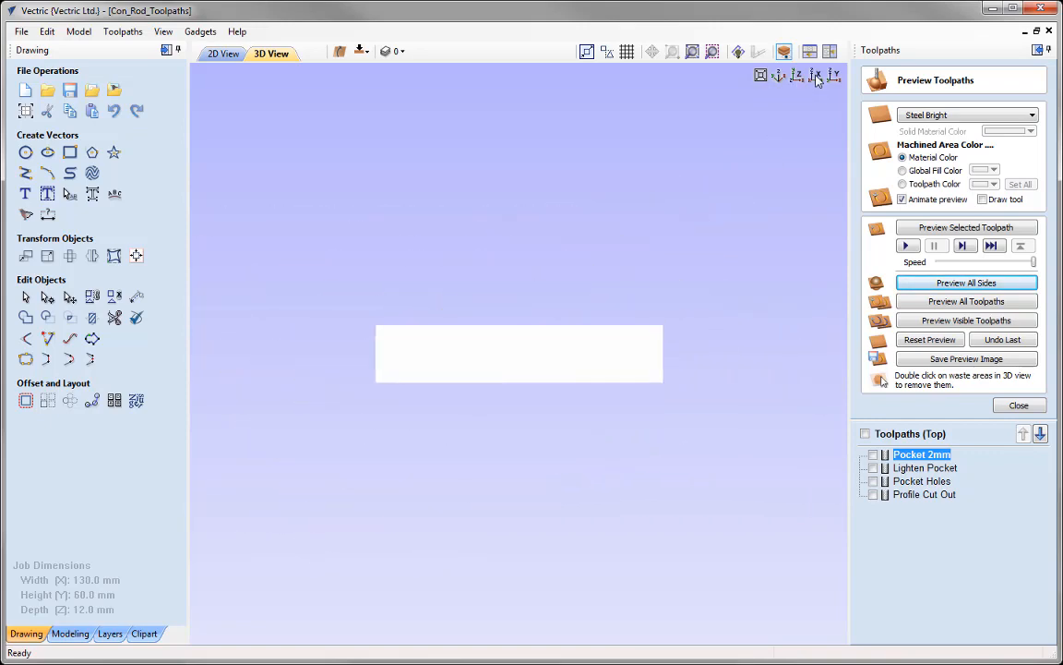
{"action": "left_click", "coordinate": [834, 76]}
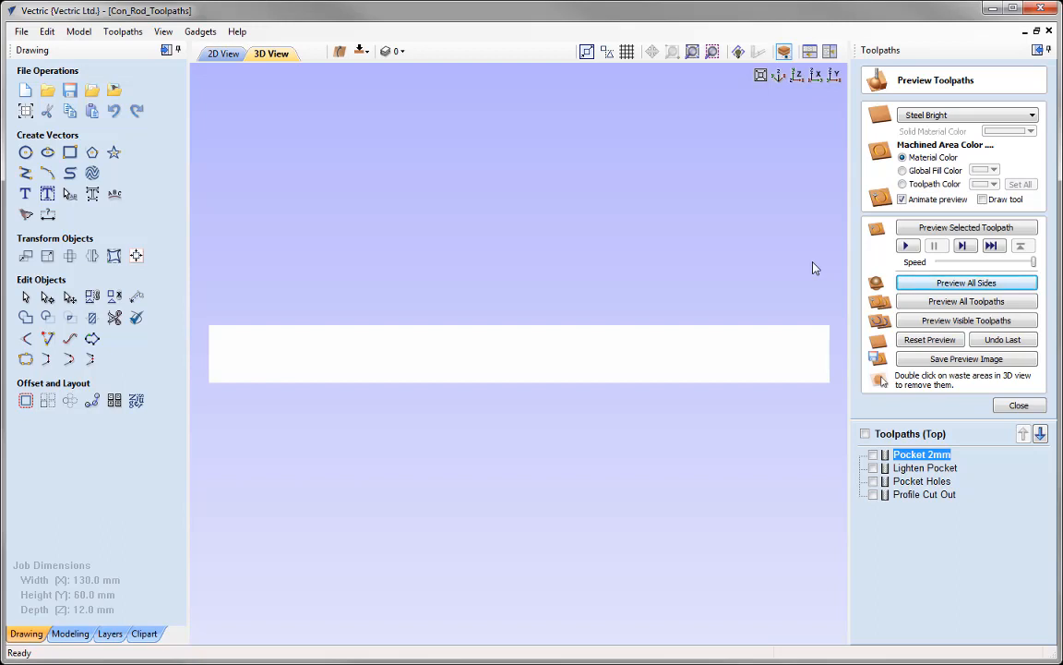
{"action": "left_click", "coordinate": [760, 76]}
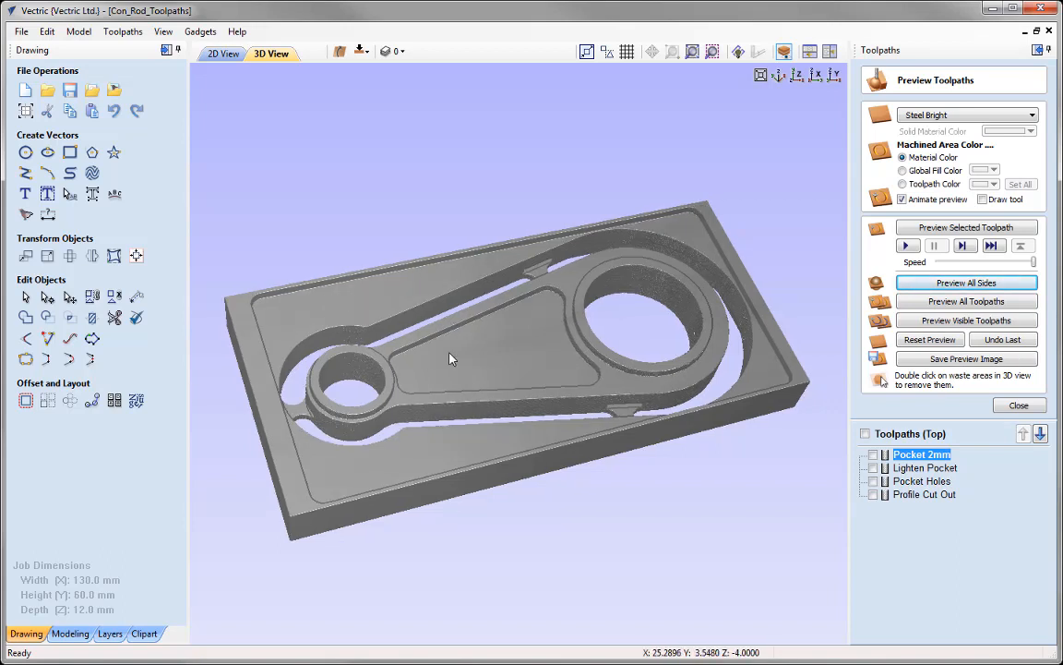
Pan the 3D part and zoom in on the rod's small end, and restore the full isometric view.
{"action": "left_click_drag", "start_coordinate": [450, 358], "coordinate": [462, 332]}
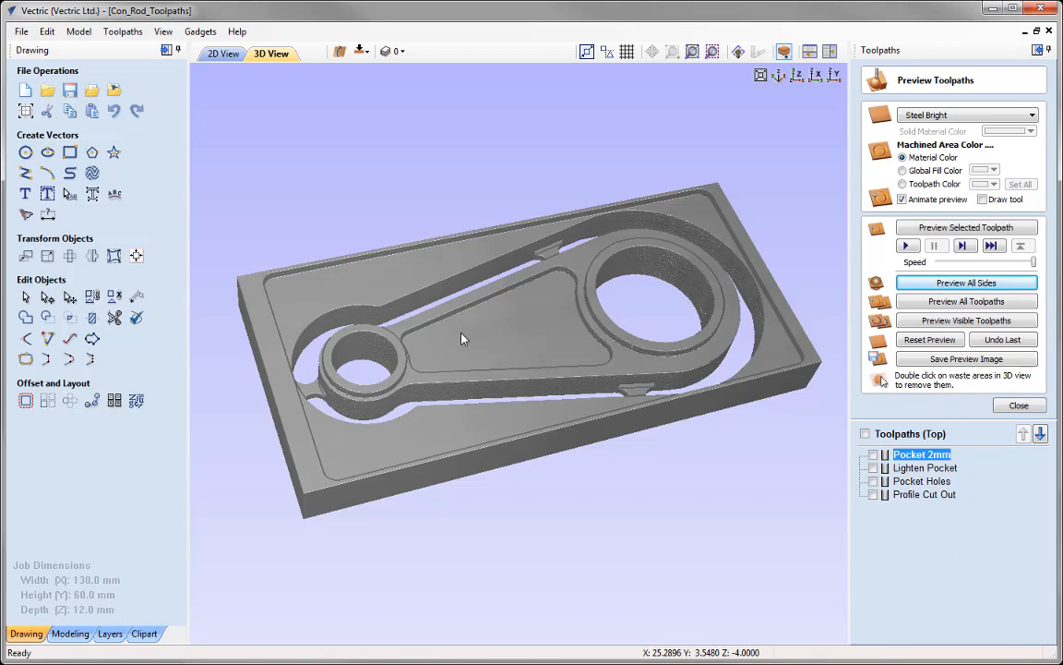
{"action": "middle_click_drag", "start_coordinate": [462, 339], "coordinate": [614, 315]}
{"action": "left_click_drag", "start_coordinate": [614, 315], "coordinate": [615, 302]}
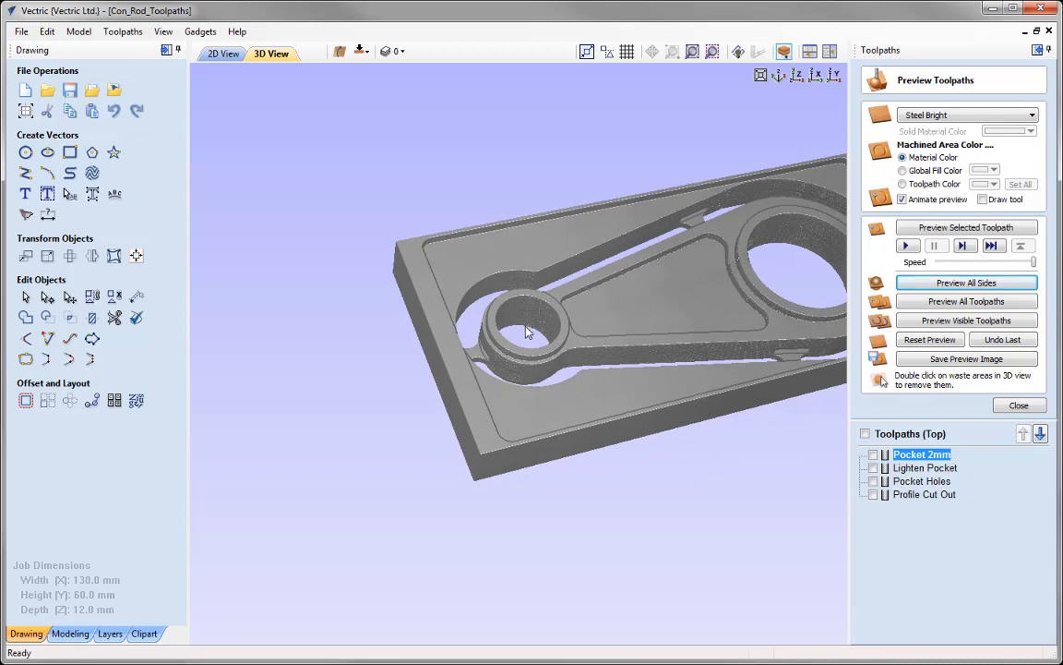
{"action": "scroll", "coordinate": [527, 334], "scroll_direction": "up", "scroll_amount": 5}
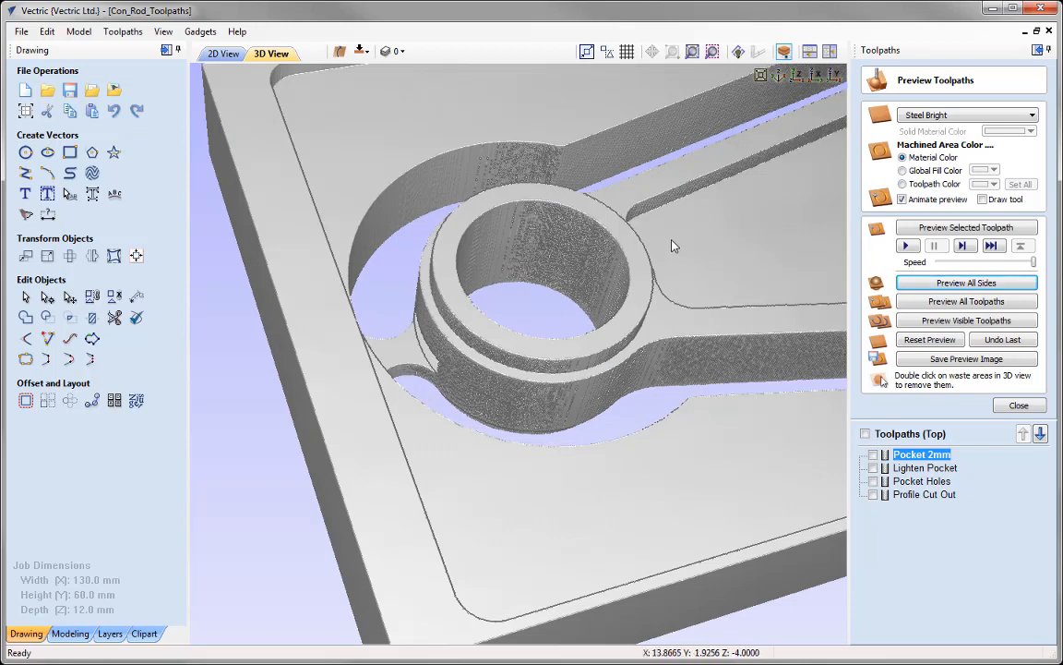
{"action": "left_click", "coordinate": [761, 75]}
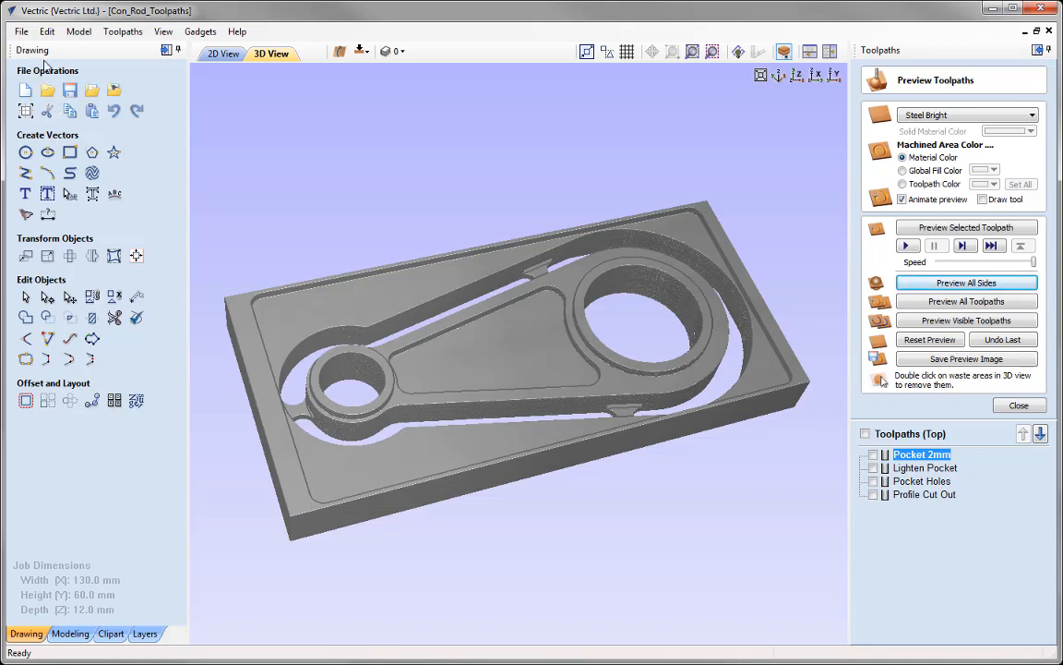
Undock the group of drawing tool pages so it floats over the 3D view, and reduce its height.
{"action": "left_click_drag", "start_coordinate": [31, 48], "coordinate": [144, 83]}
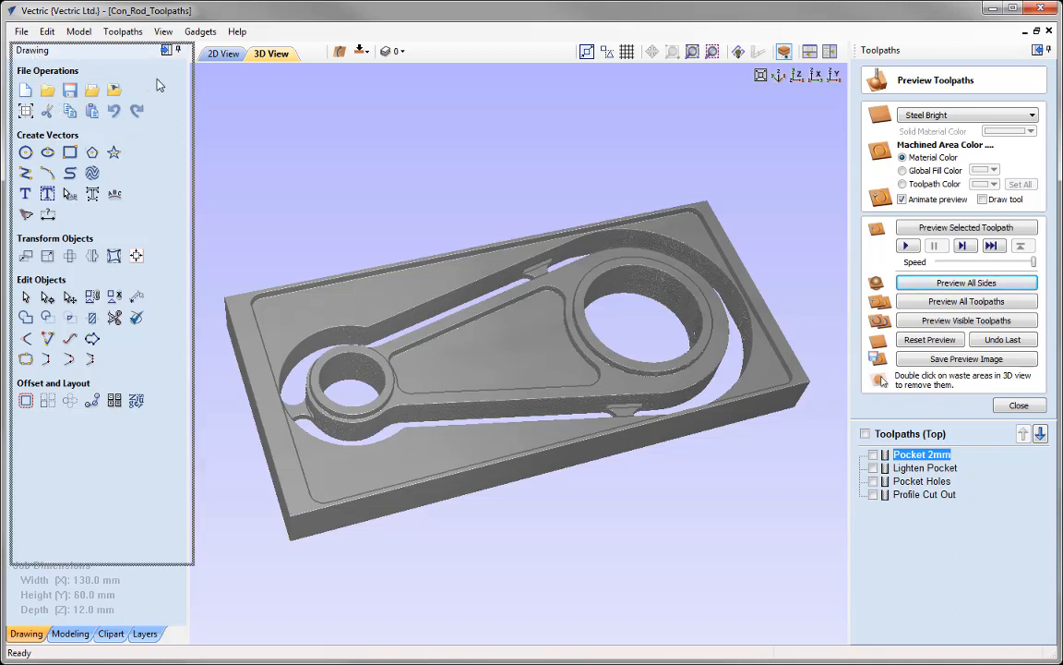
{"action": "left_click_drag", "start_coordinate": [363, 142], "coordinate": [360, 139]}
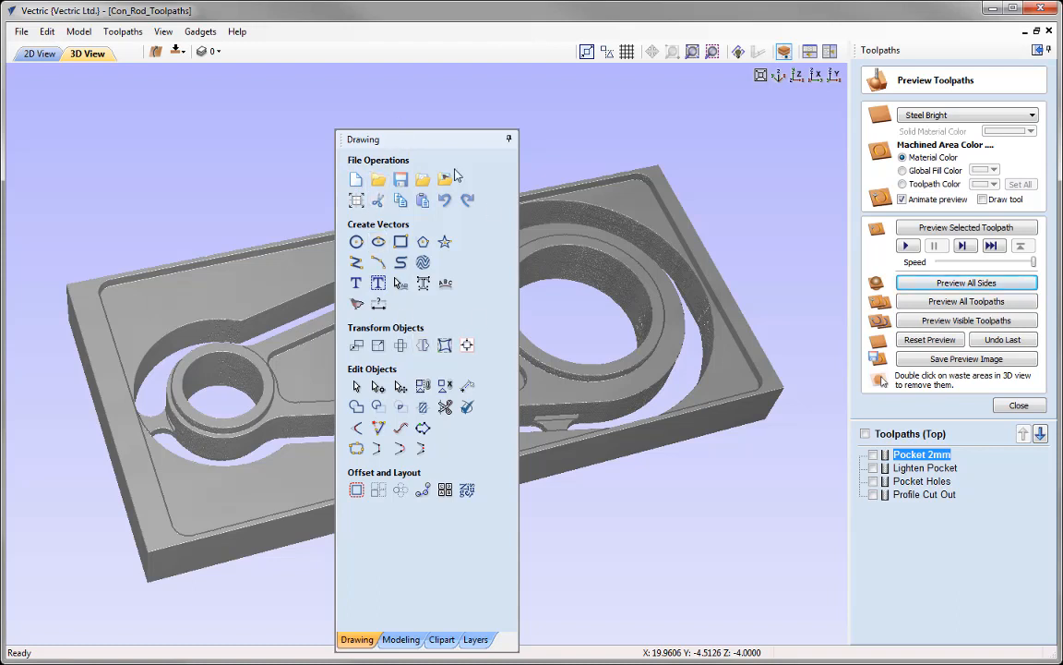
{"action": "mouse_move", "coordinate": [436, 128]}
{"action": "left_mouse_down"}
{"action": "mouse_move", "coordinate": [438, 279]}
{"action": "mouse_move", "coordinate": [445, 174]}
{"action": "left_mouse_up"}
{"action": "mouse_move", "coordinate": [514, 231]}
{"action": "left_mouse_down"}
{"action": "mouse_move", "coordinate": [515, 254]}
{"action": "mouse_move", "coordinate": [514, 220]}
{"action": "mouse_move", "coordinate": [517, 273]}
{"action": "mouse_move", "coordinate": [517, 209]}
{"action": "mouse_move", "coordinate": [515, 281]}
{"action": "left_mouse_up"}
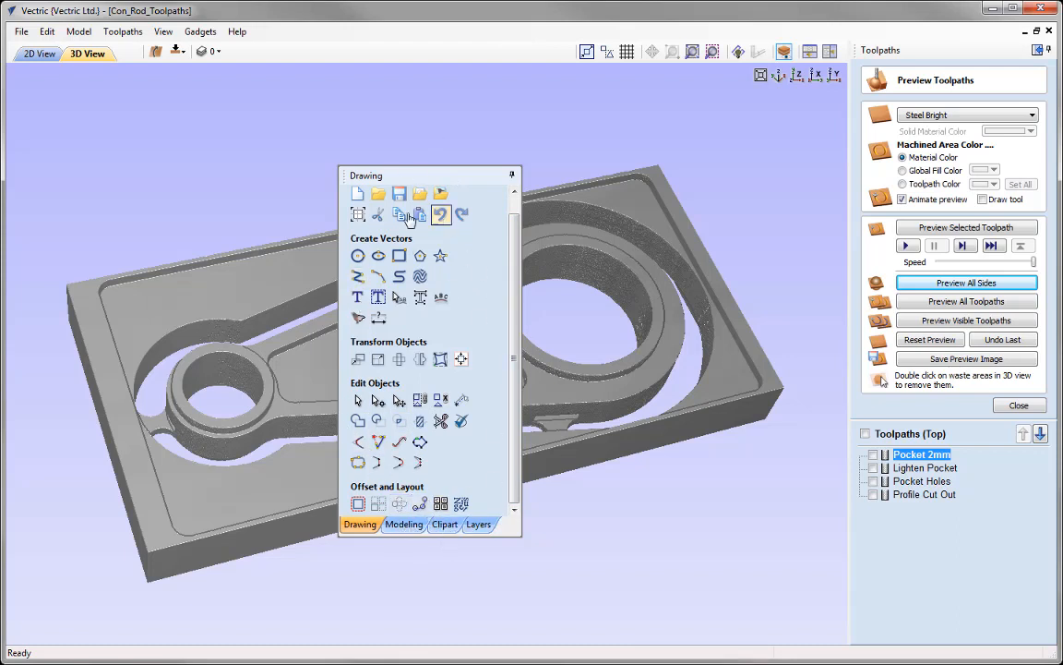
Separate the Modeling page into its own floating window, regroup it with the other pages, and place it between Drawing and Clipart.
{"action": "left_click", "coordinate": [402, 529]}
{"action": "left_click_drag", "start_coordinate": [403, 530], "coordinate": [619, 536]}
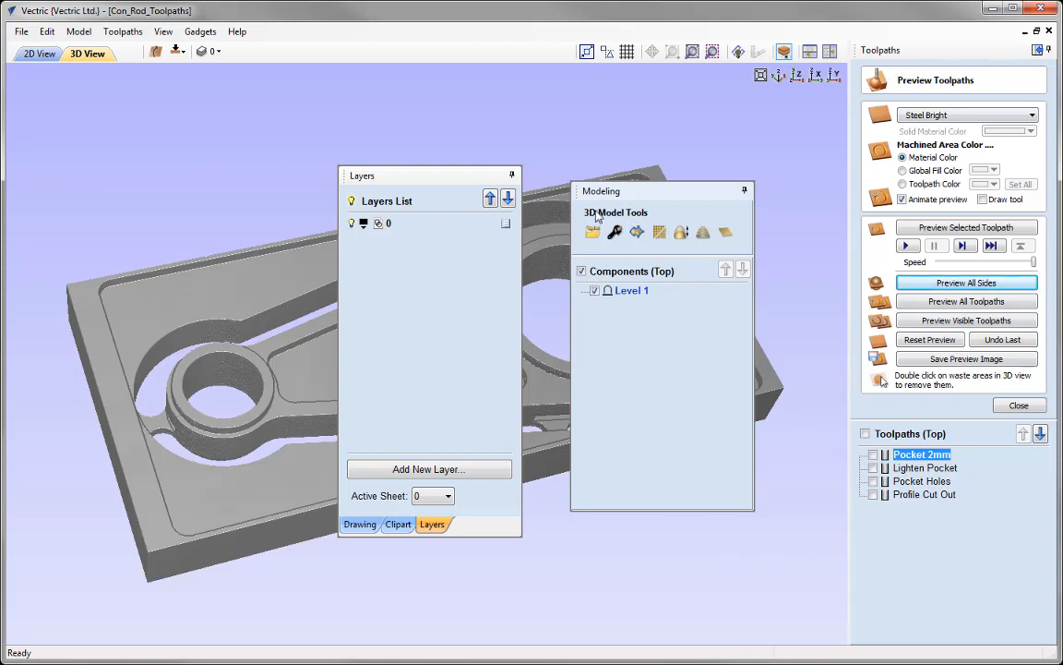
{"action": "left_click_drag", "start_coordinate": [610, 192], "coordinate": [334, 159]}
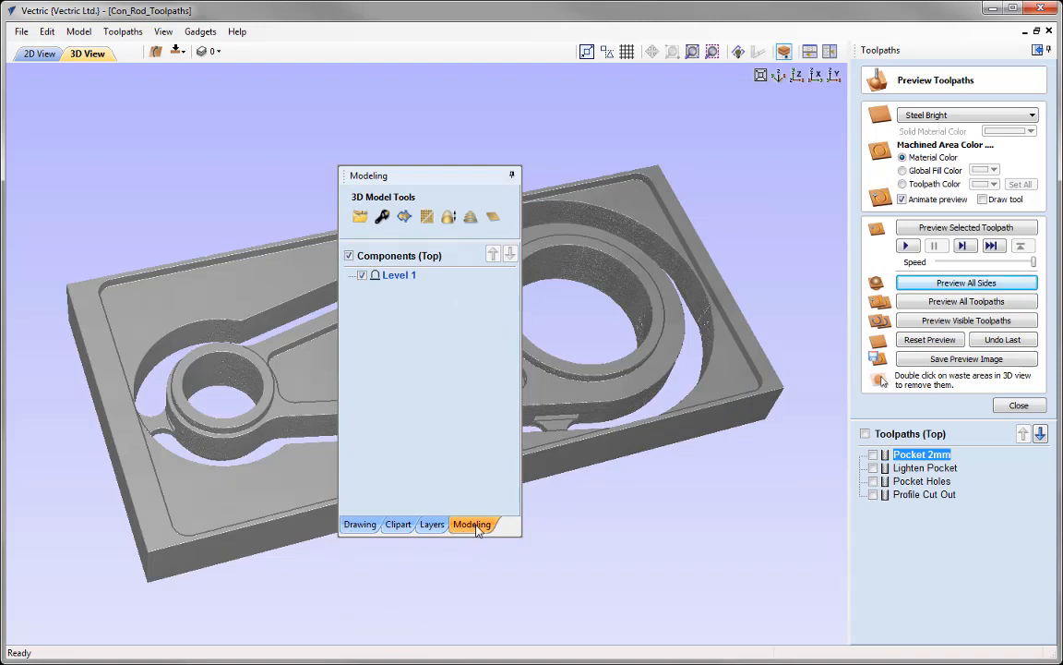
{"action": "left_click_drag", "start_coordinate": [476, 528], "coordinate": [403, 532]}
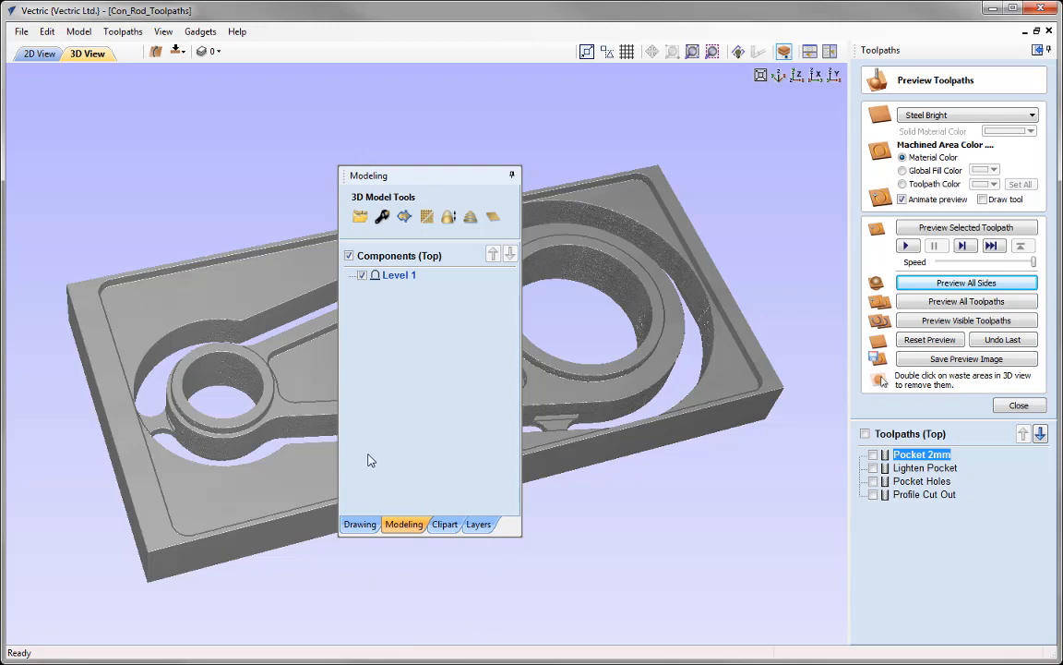
Dock the floating group of tool pages back beside the 3D view and show the Drawing page.
{"action": "double_click", "coordinate": [349, 175]}
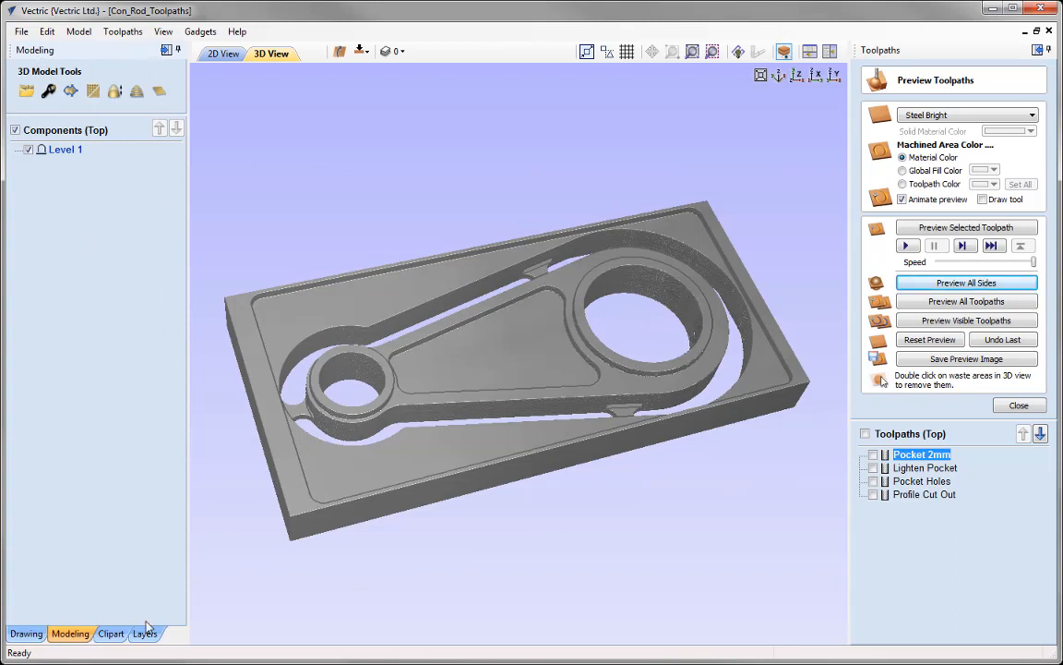
{"action": "left_click", "coordinate": [26, 634]}
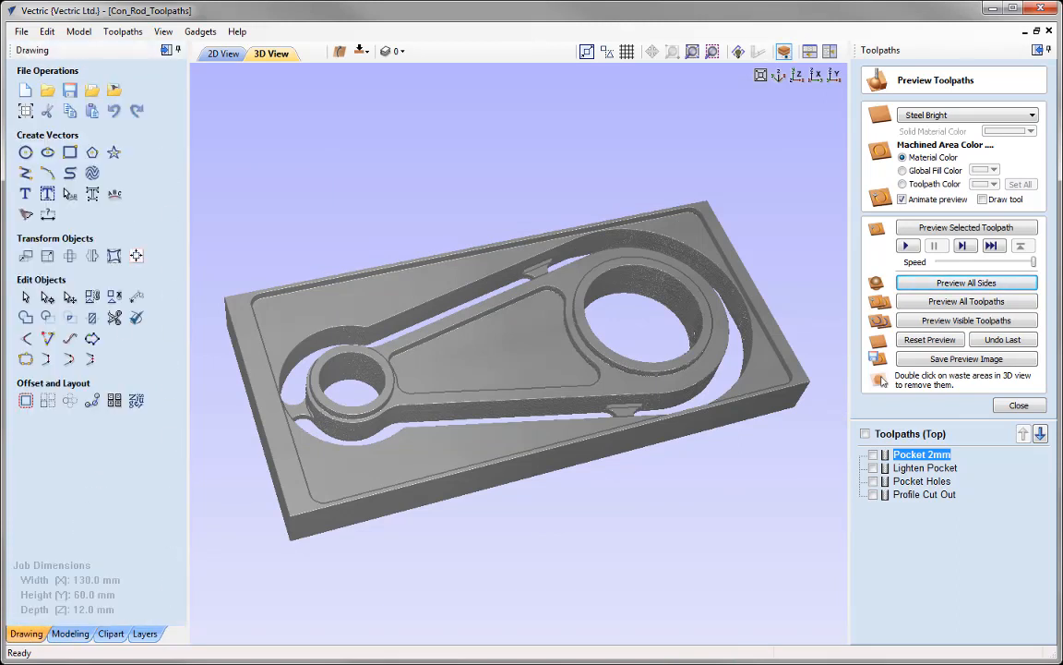